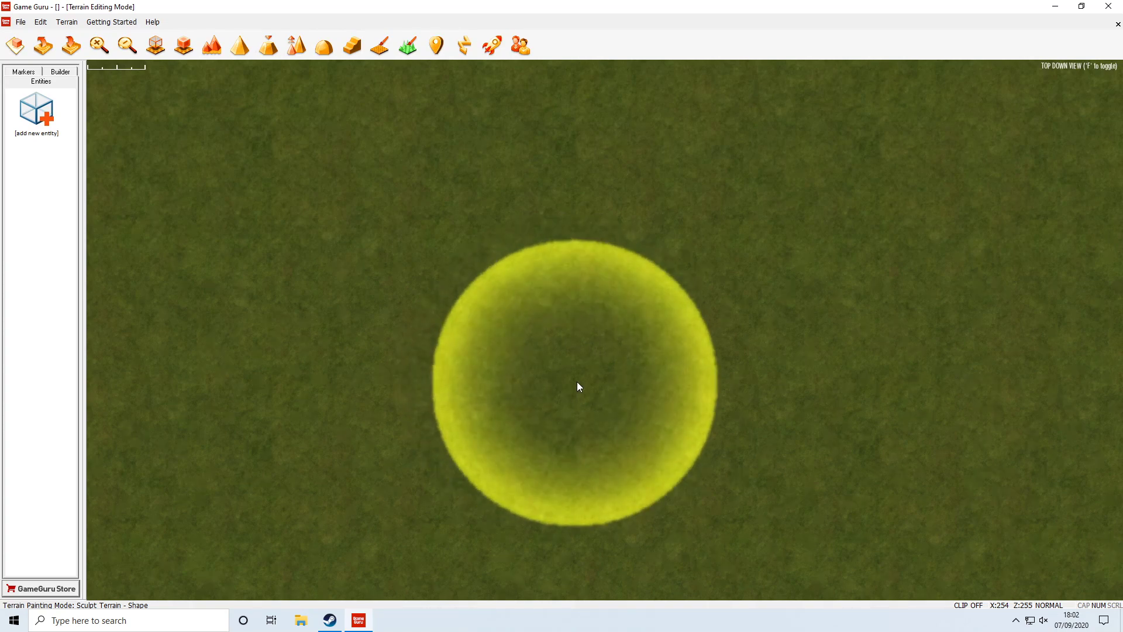
Switch the terrain from the top-down view to free flight view and back the camera away from the ground
scroll(576, 381, "down", 3)
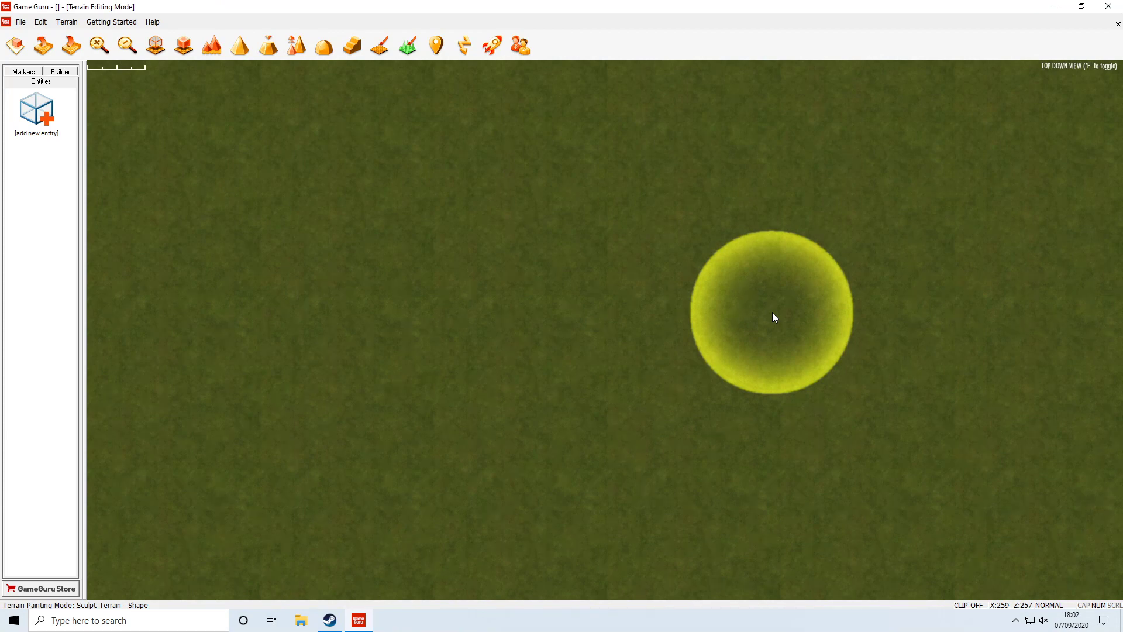
key("f")
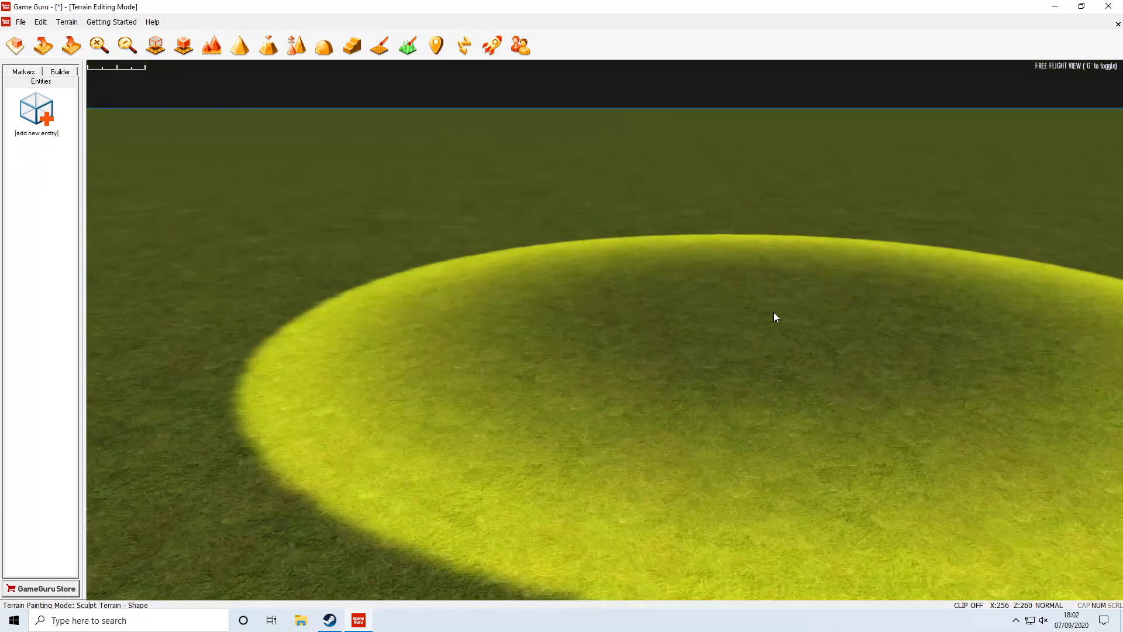
key("w")
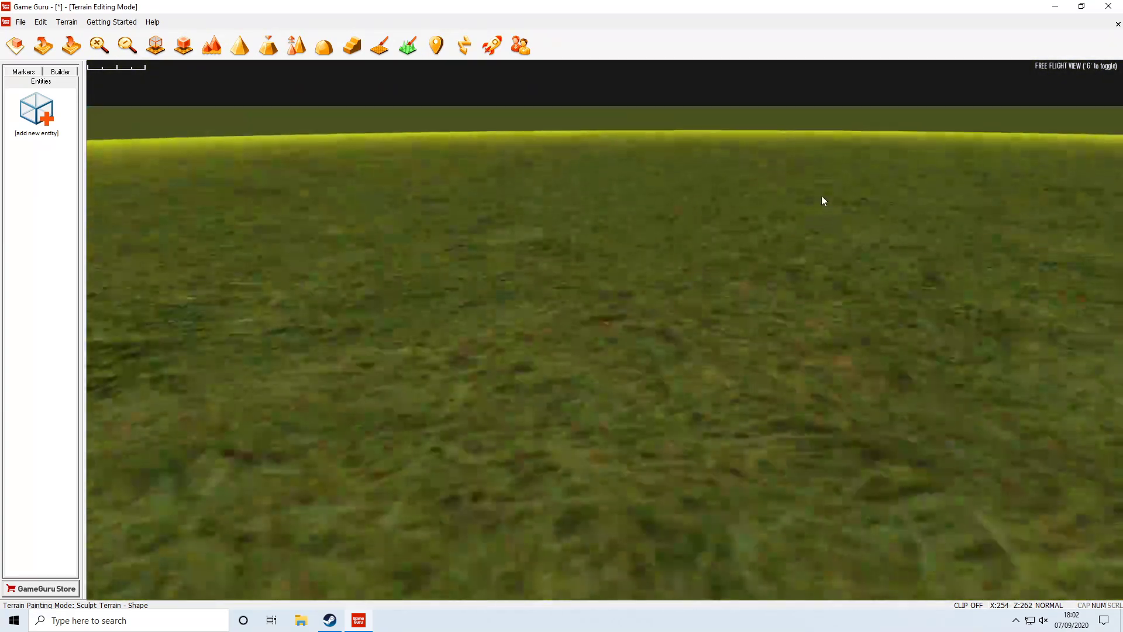
key("s")
right_click_drag(707, 233, 710, 226)
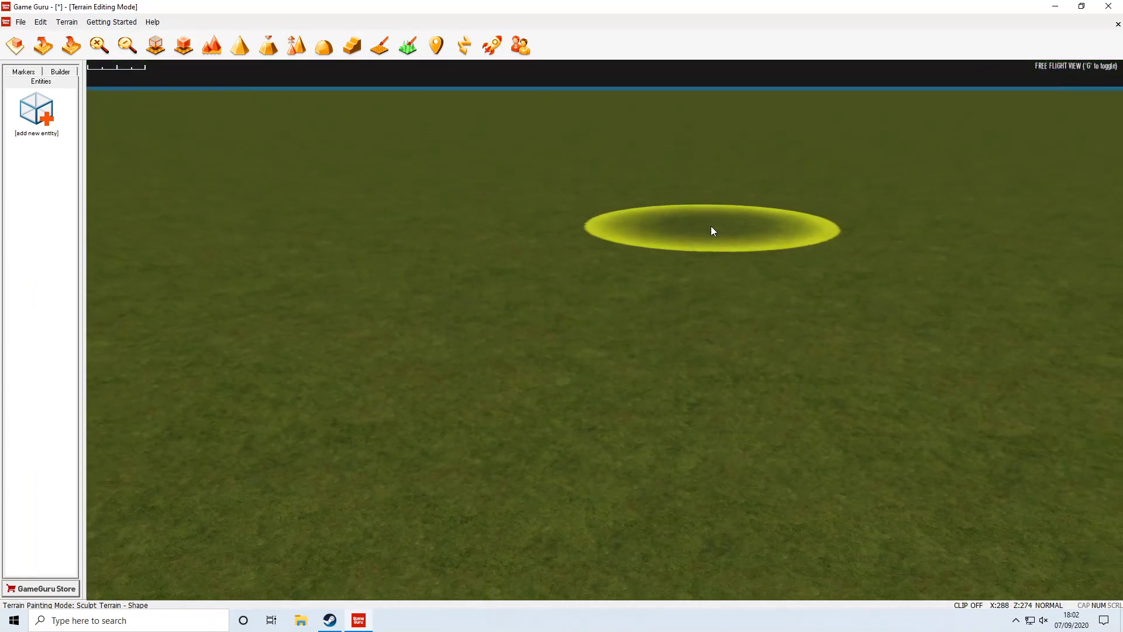
Place a Player Start marker on the open grass
left_click(33, 74)
scroll(75, 108, "down", 1)
scroll(75, 110, "up", 1)
left_click(36, 116)
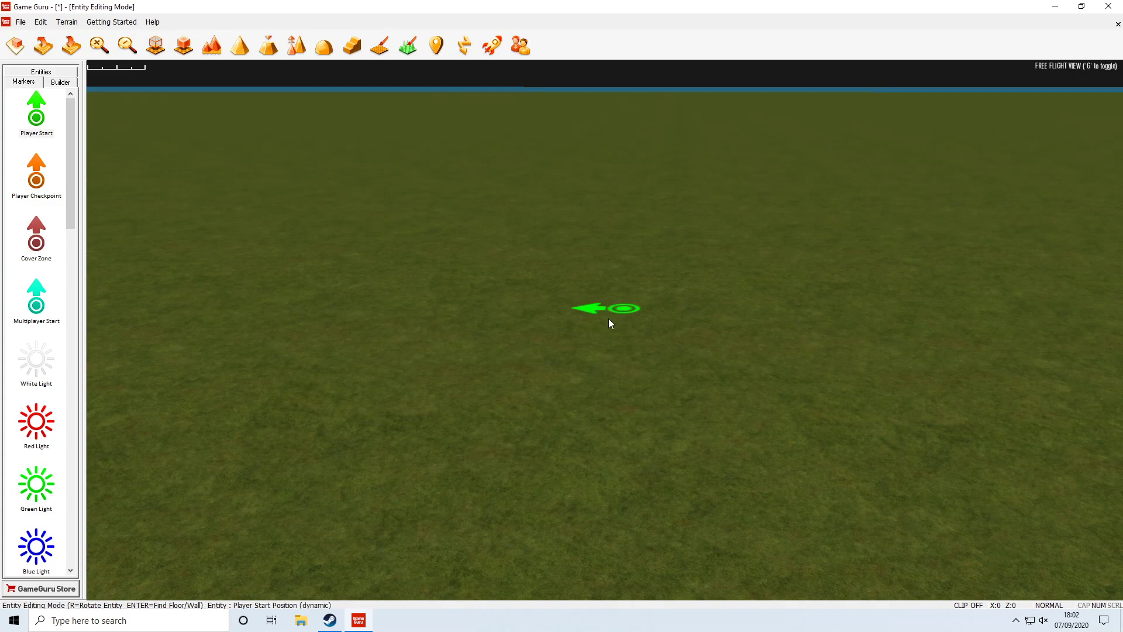
left_click(732, 408)
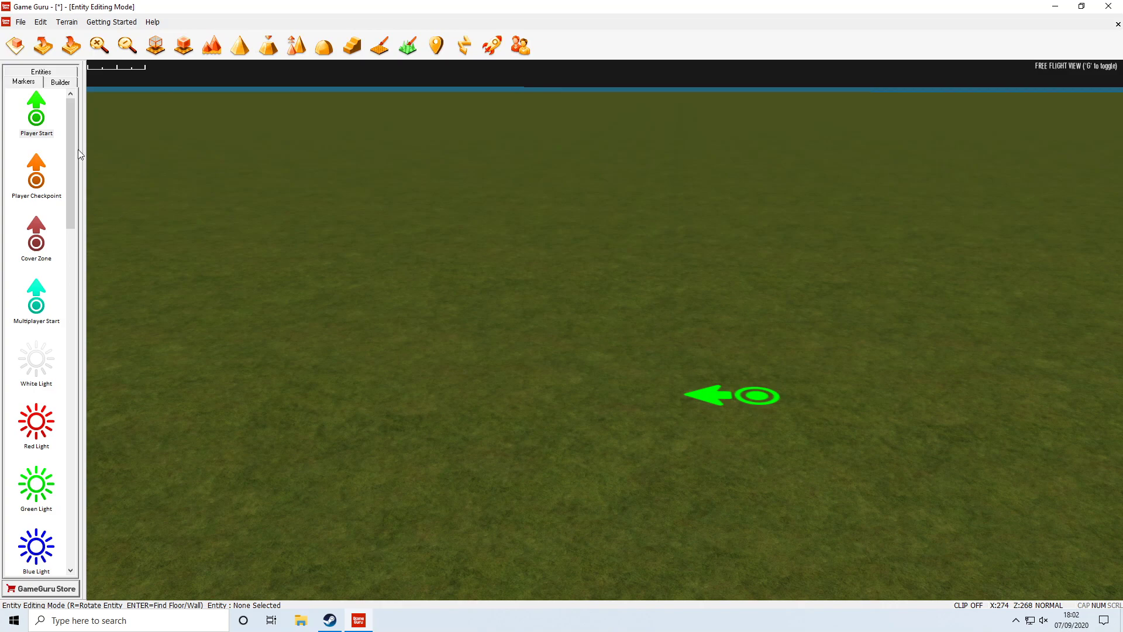
Look through the remaining marker types, and add a new building site on the grass beyond the player start
left_click_drag(74, 163, 69, 349)
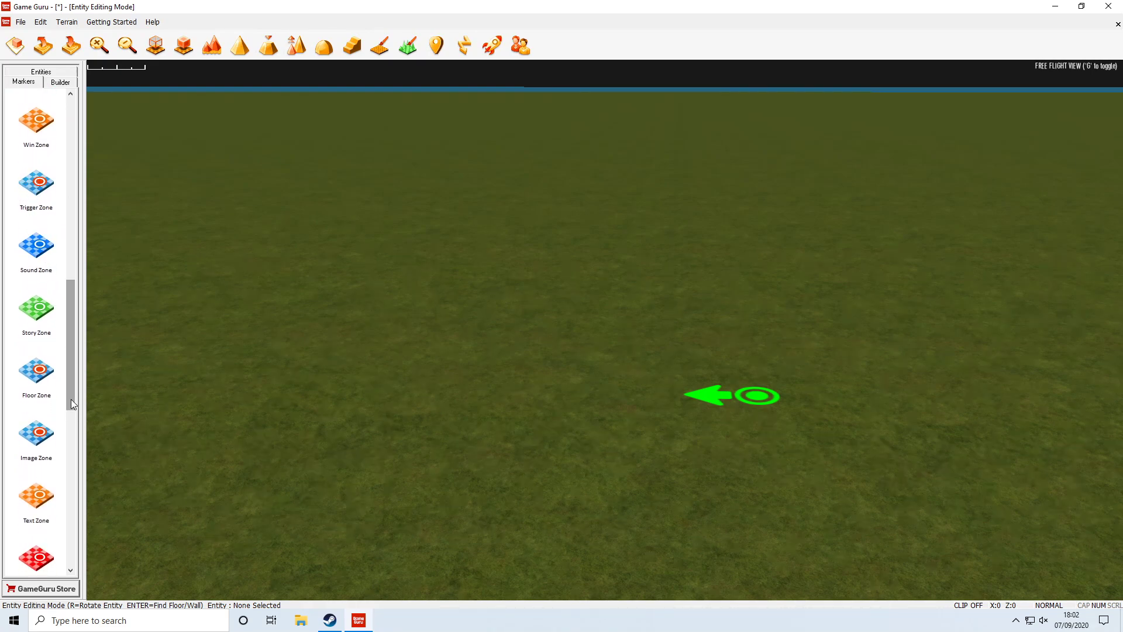
mouse_move(68, 382)
left_mouse_down()
mouse_move(78, 441)
mouse_move(66, 449)
mouse_move(66, 532)
left_mouse_up()
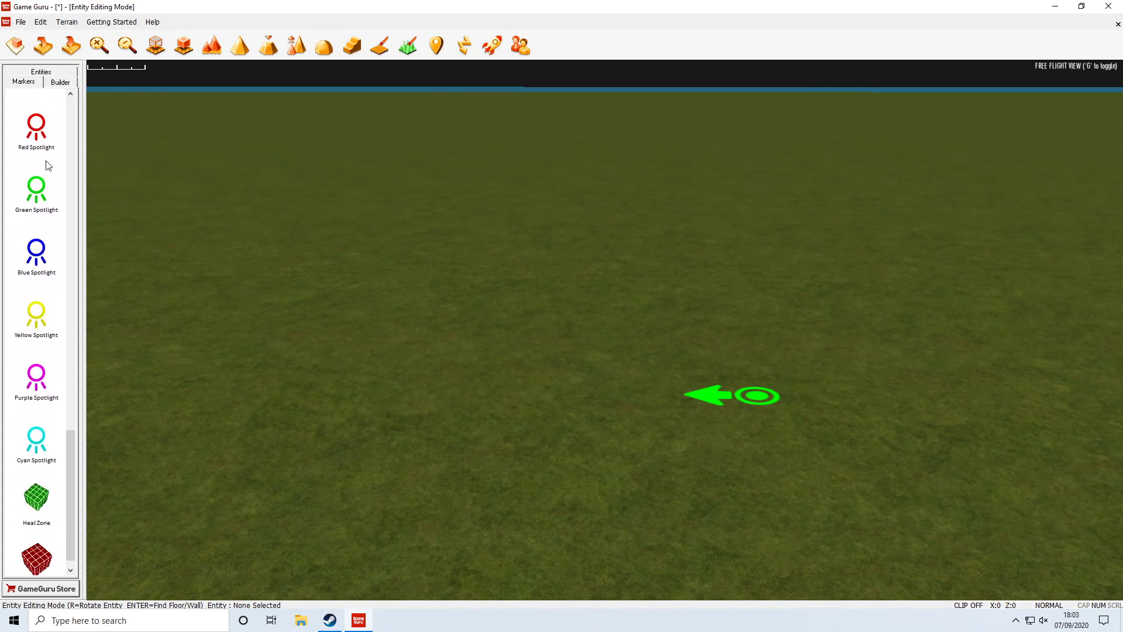
left_click(58, 83)
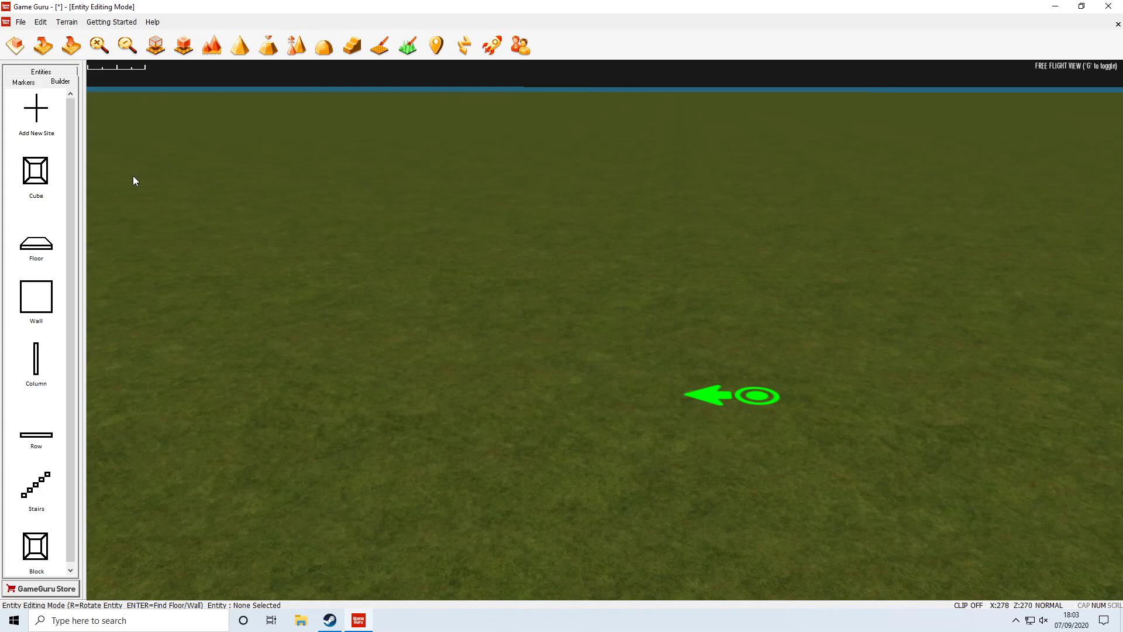
left_click(40, 114)
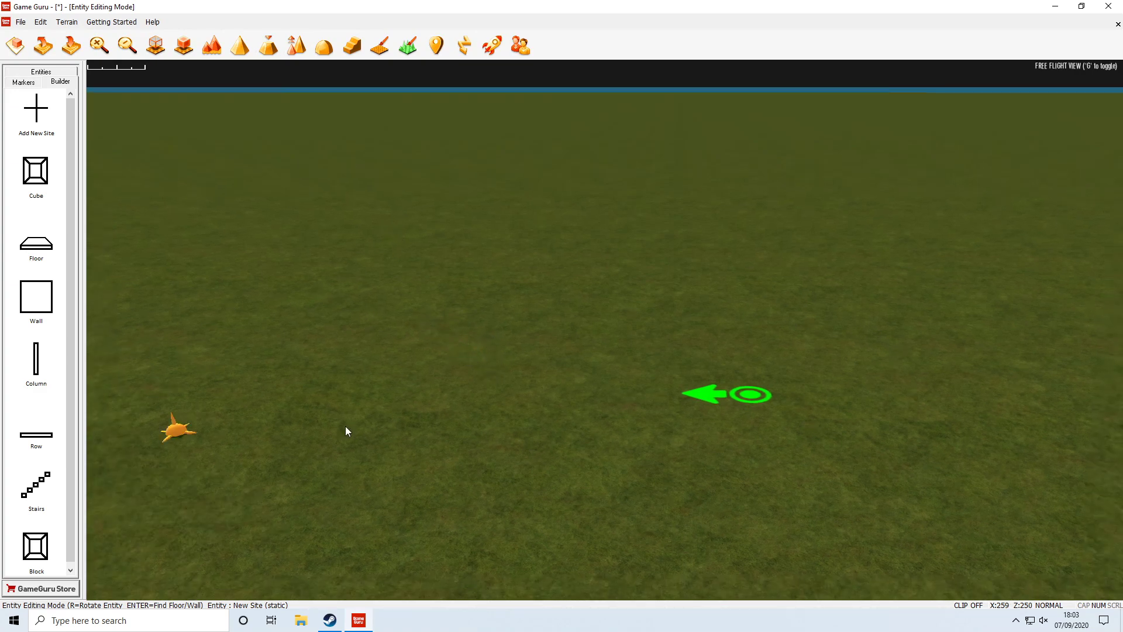
left_click(216, 339)
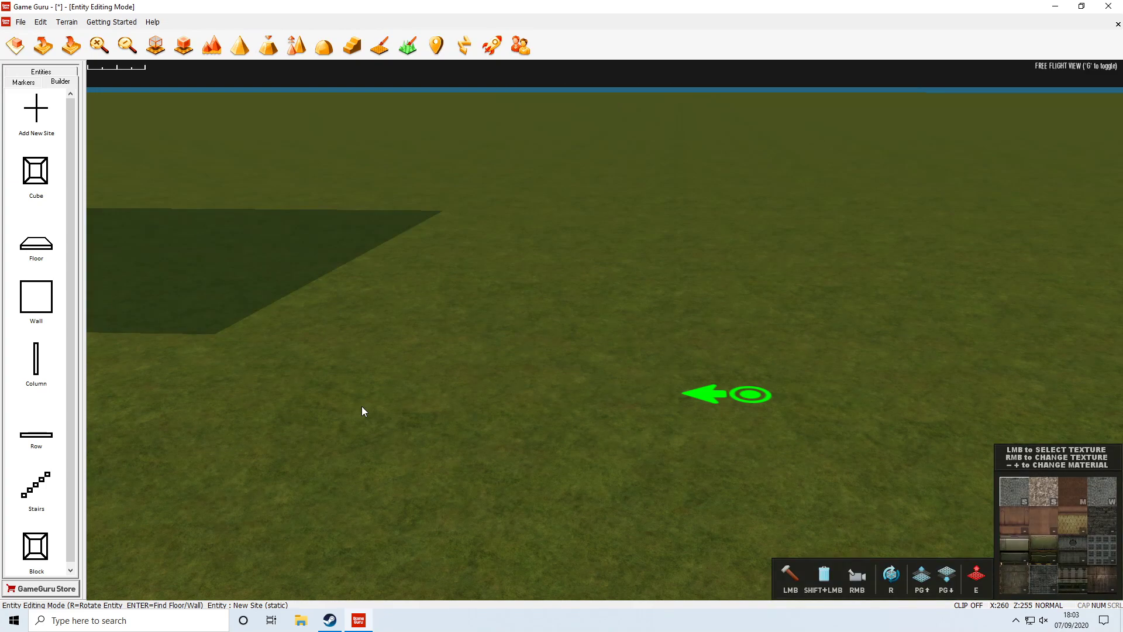
Lay a full-depth strip of floor with the rough stone texture over the side of the site nearest the player start
mouse_move(362, 411)
right_mouse_down()
mouse_move(463, 371)
mouse_move(573, 353)
mouse_move(565, 300)
mouse_move(602, 250)
mouse_move(605, 279)
mouse_move(639, 281)
mouse_move(629, 190)
mouse_move(629, 261)
right_mouse_up()
key("w")
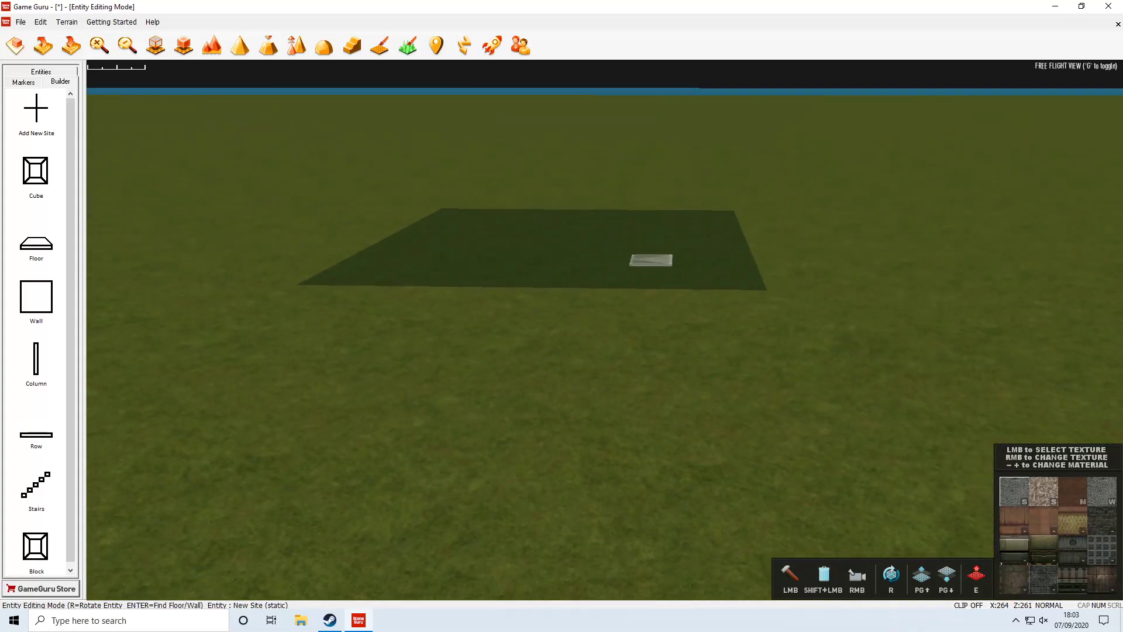
key("s")
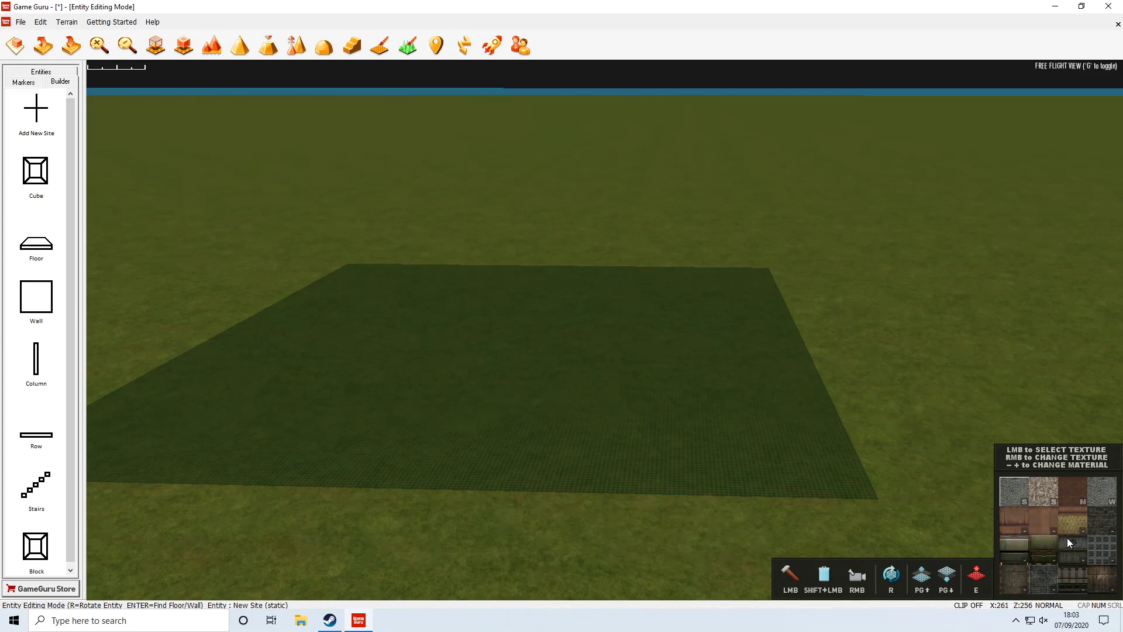
left_click(1045, 497)
mouse_move(749, 275)
left_mouse_down()
mouse_move(785, 447)
mouse_move(763, 471)
mouse_move(704, 275)
mouse_move(635, 292)
mouse_move(639, 449)
mouse_move(609, 465)
mouse_move(580, 359)
mouse_move(595, 309)
mouse_move(654, 291)
left_mouse_up()
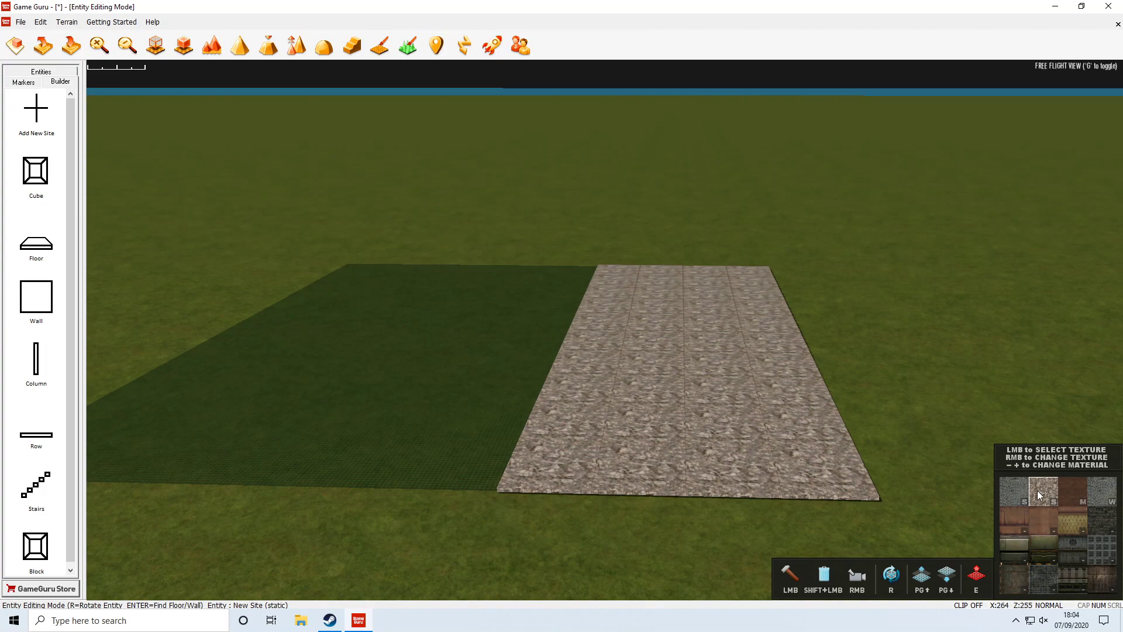
Choose the reddish-brown texture and place the first wall panels at the far end of the stone floor
left_click(1070, 492)
scroll(722, 325, "up", 5)
scroll(624, 307, "down", 3)
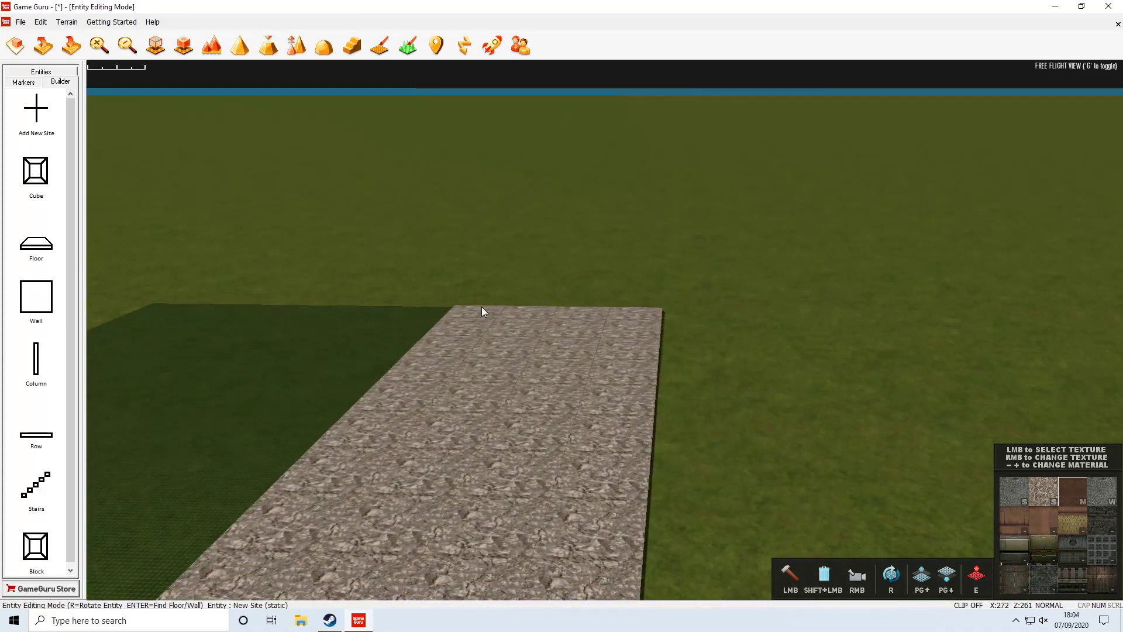
mouse_move(462, 308)
right_mouse_down()
mouse_move(409, 310)
mouse_move(461, 308)
right_mouse_up()
scroll(489, 429, "up", 2)
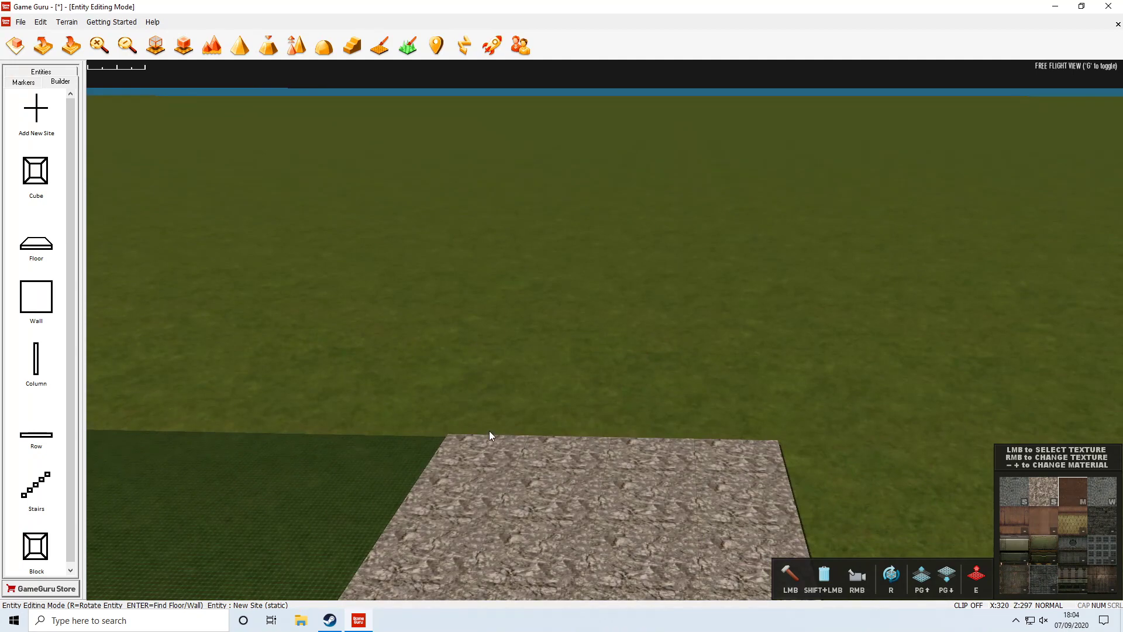
left_click(433, 460)
left_click(494, 497)
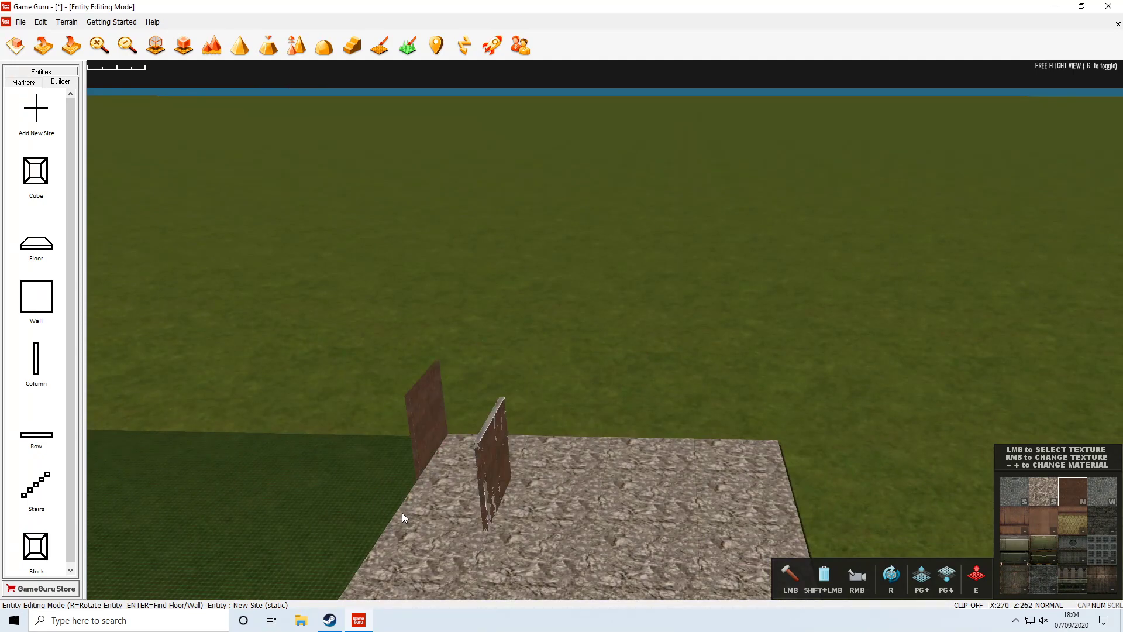
left_click(392, 468)
Extend the brown wall along the boundary between the stone floor and the empty part of the site
right_click_drag(515, 467, 625, 475)
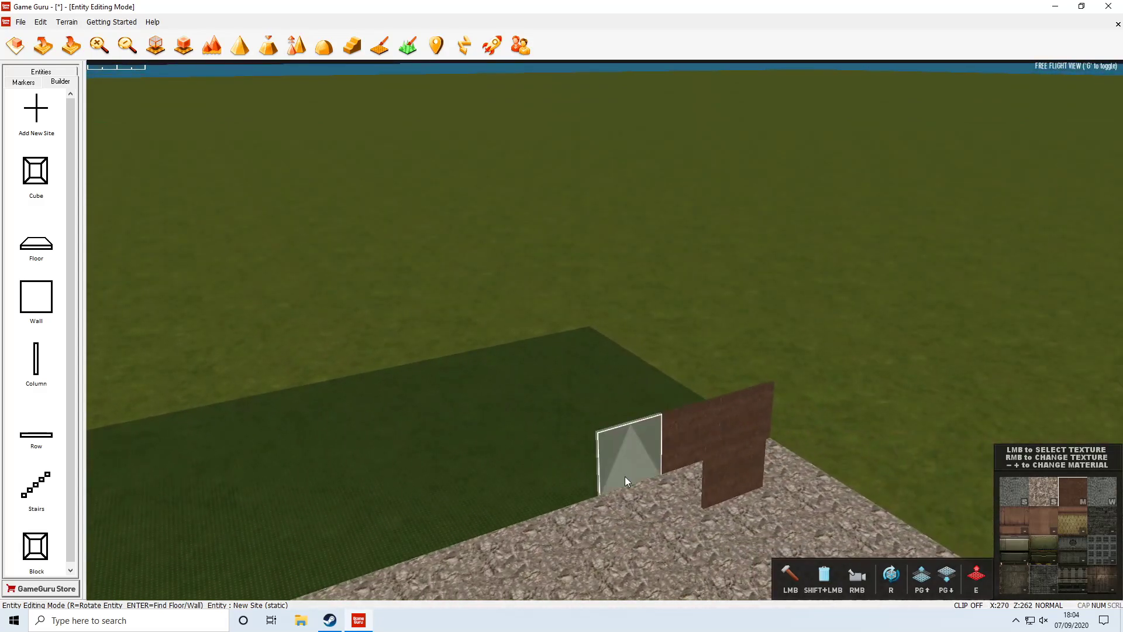
scroll(519, 518, "down", 5)
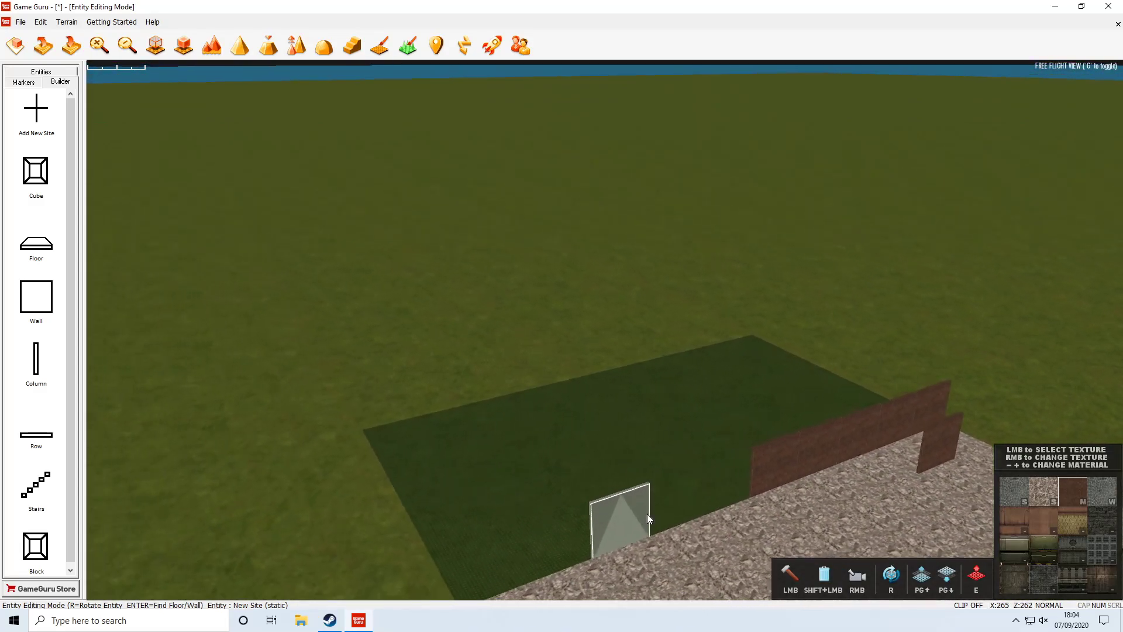
scroll(772, 456, "down", 5)
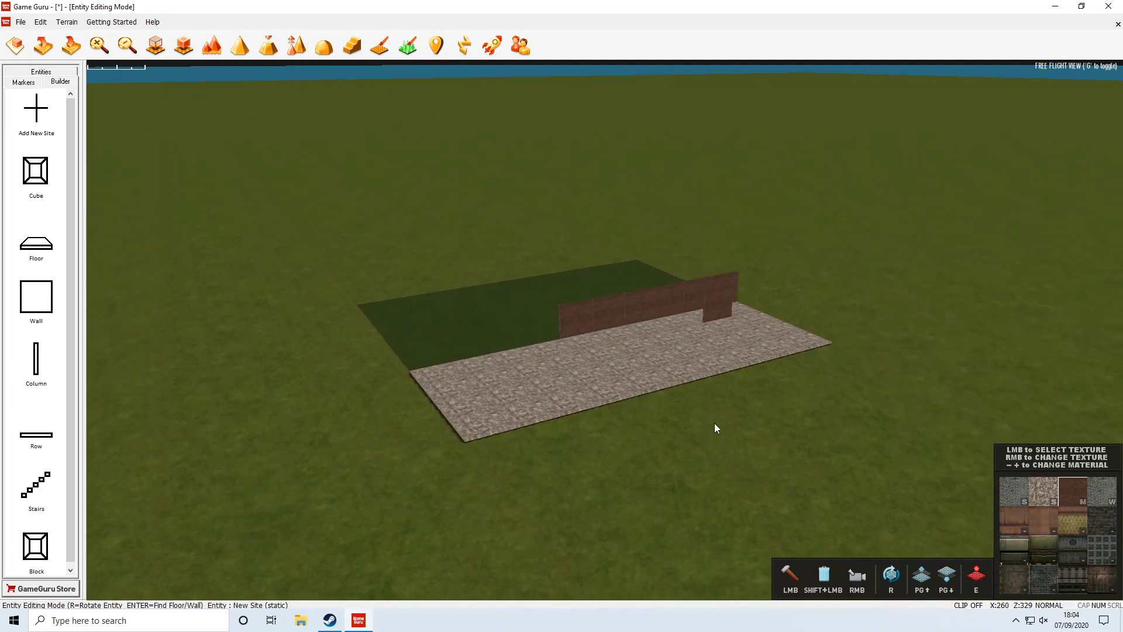
scroll(680, 338, "up", 5)
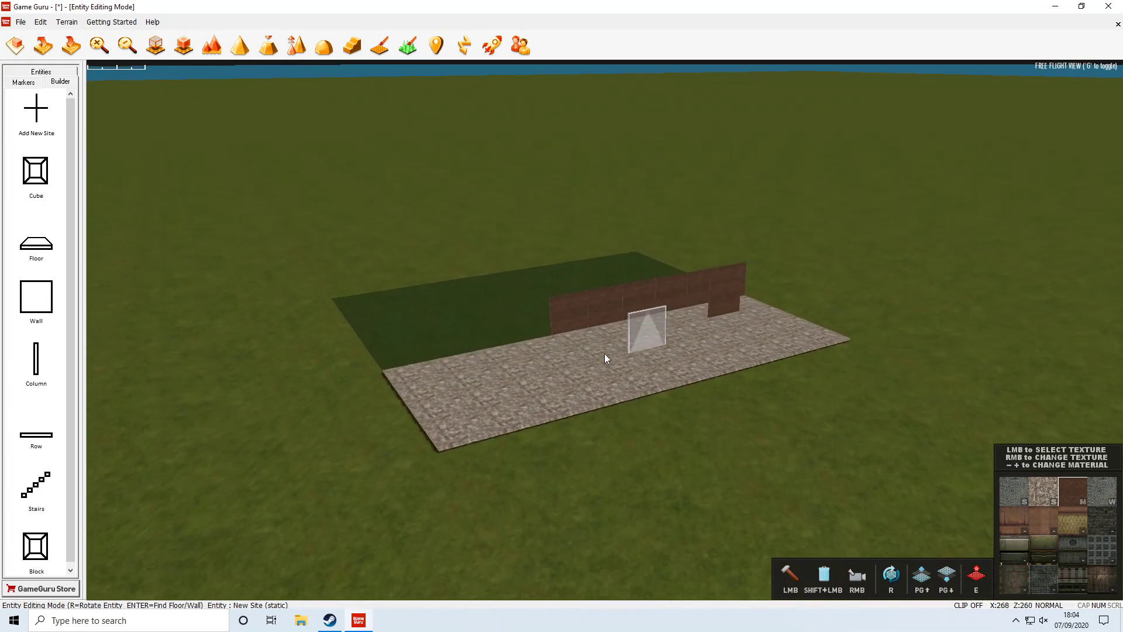
left_click(460, 331)
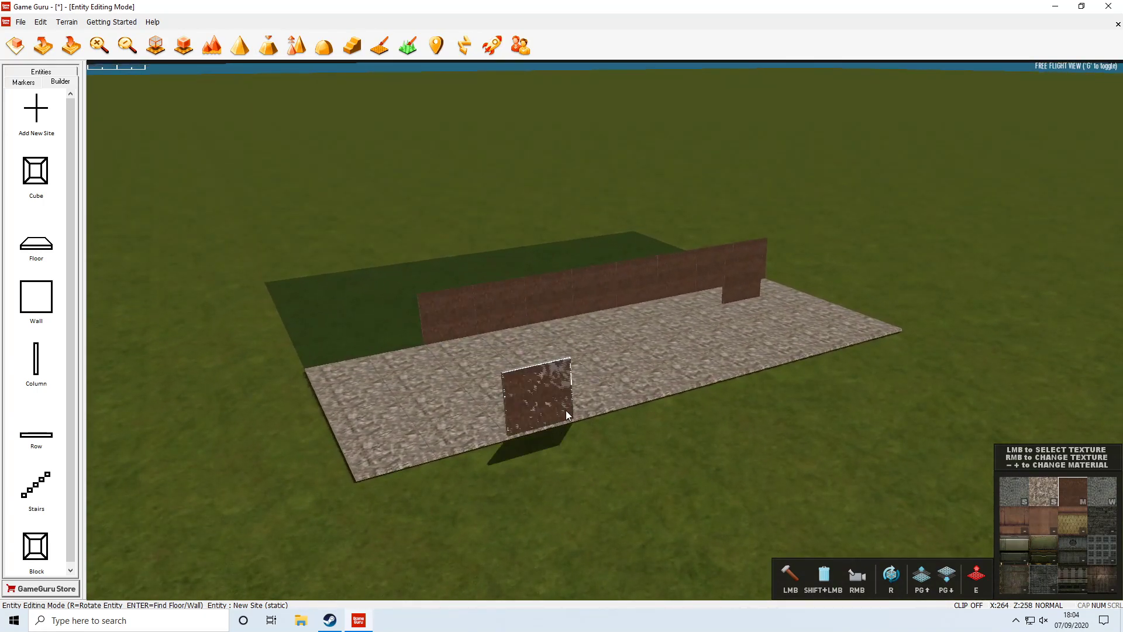
Build three brown wall sections along the floor's outer edge with gaps between them, and complete the long wall on the opposite edge
left_click(566, 409)
left_click(625, 397)
left_click(715, 370)
left_click(763, 358)
left_click(827, 344)
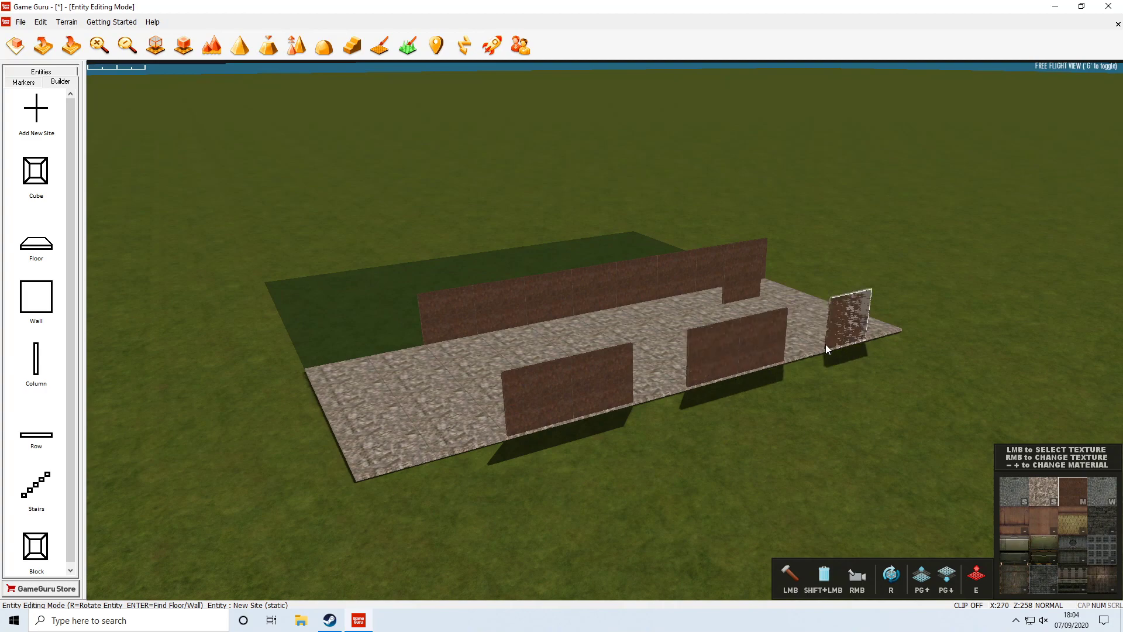
left_click(808, 348)
left_click(430, 449)
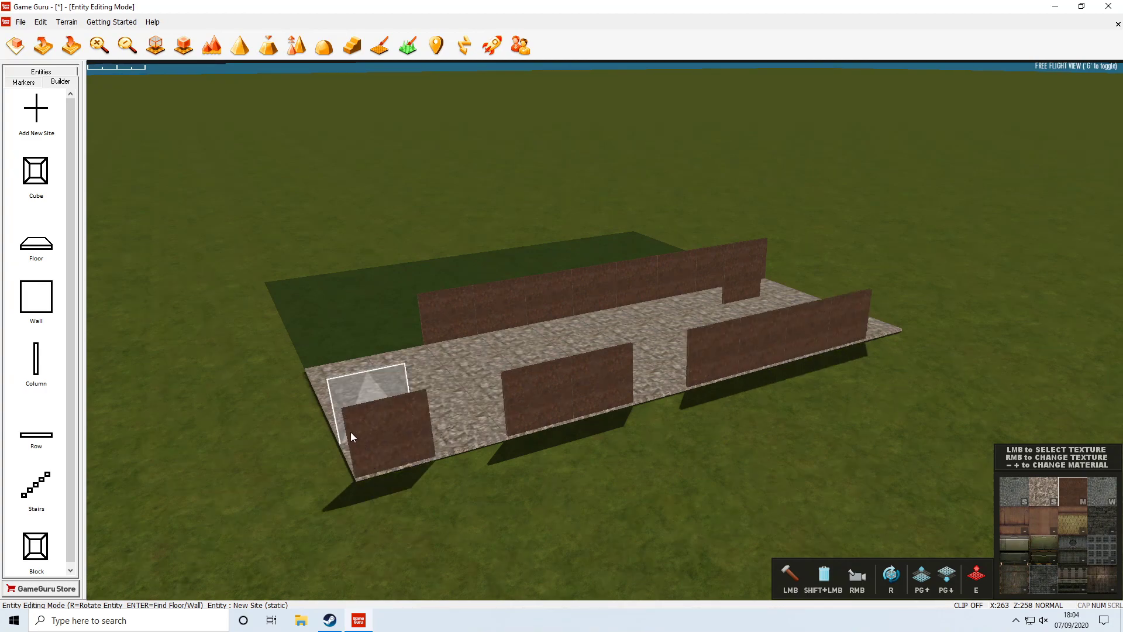
left_click(329, 367)
left_click(387, 349)
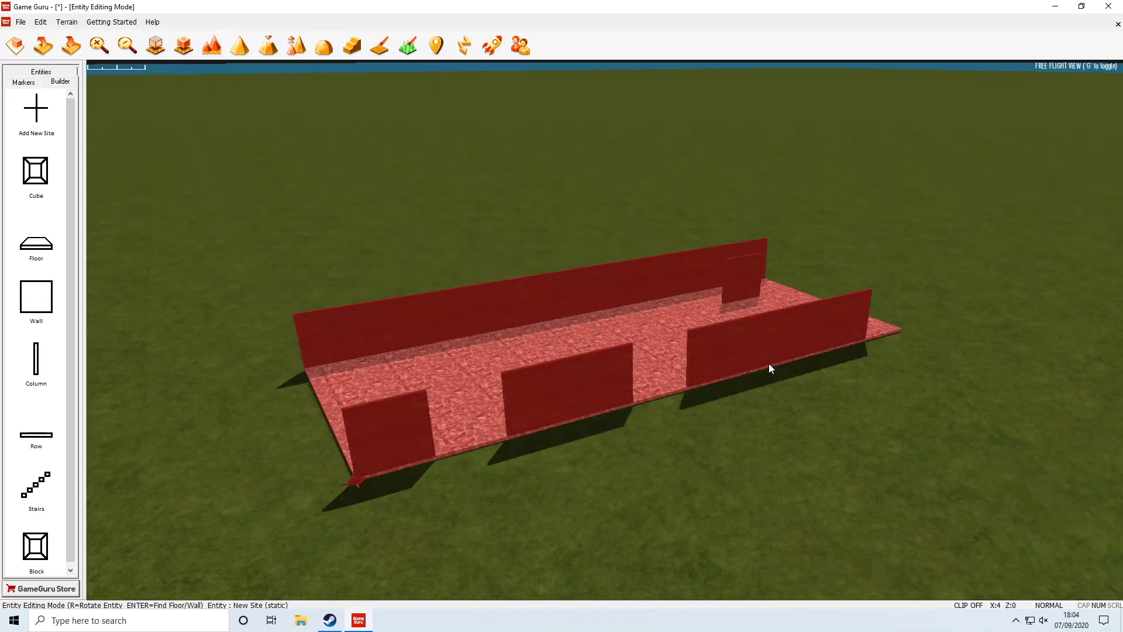
Add the Barrel (Welded) entity from the Barrels library category and place it outside the longest outer wall section
left_click(29, 73)
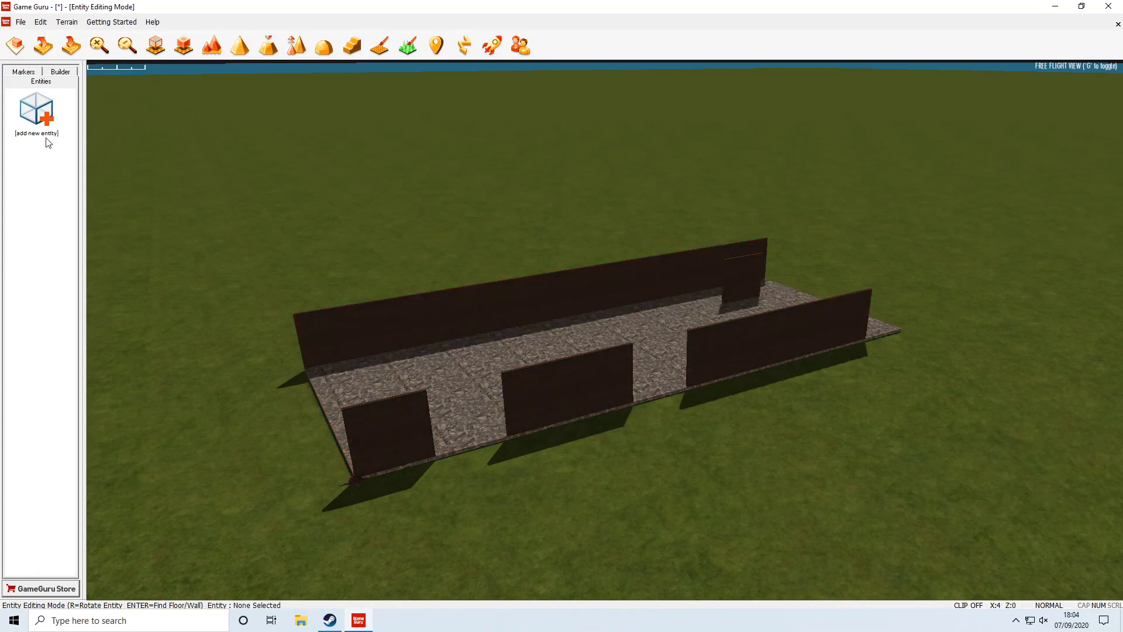
left_click(43, 118)
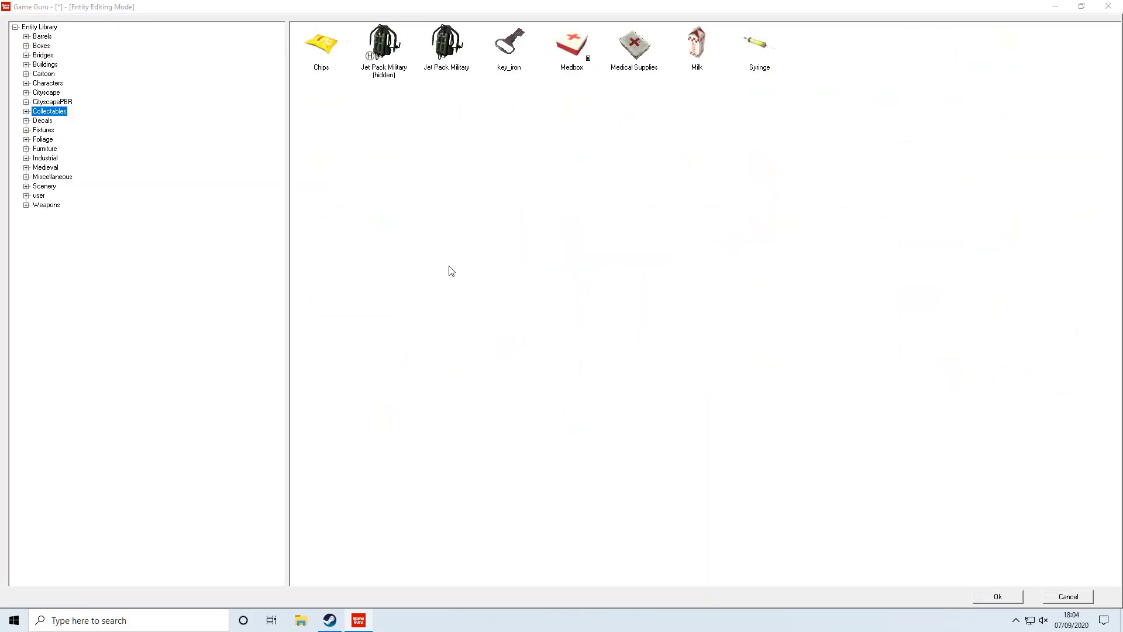
left_click(42, 37)
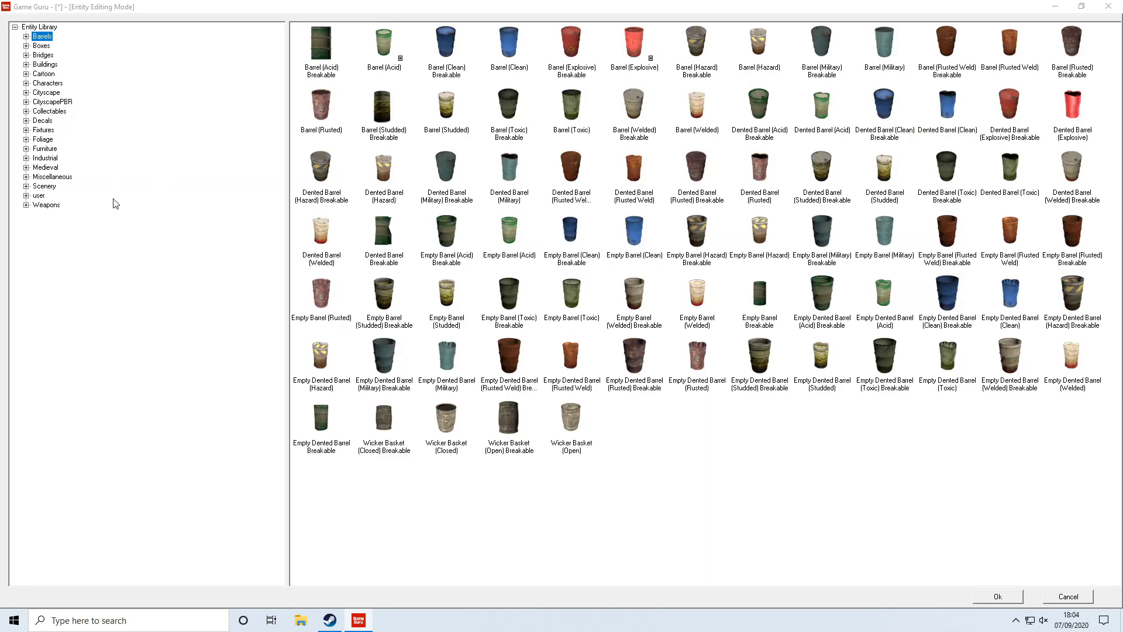
left_click(42, 46)
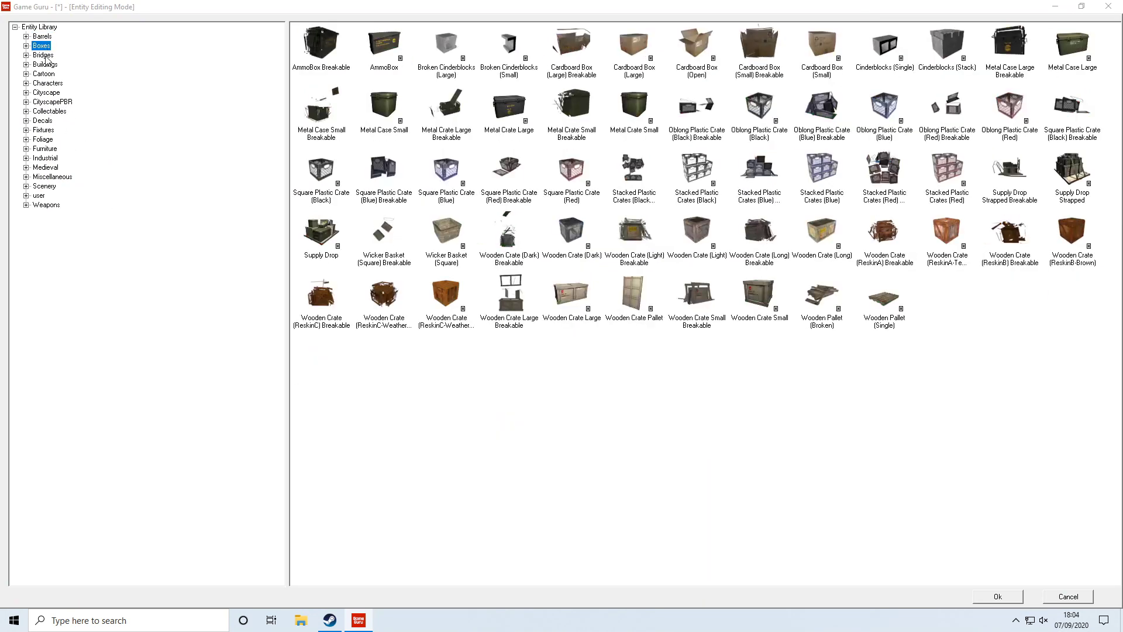
left_click(45, 56)
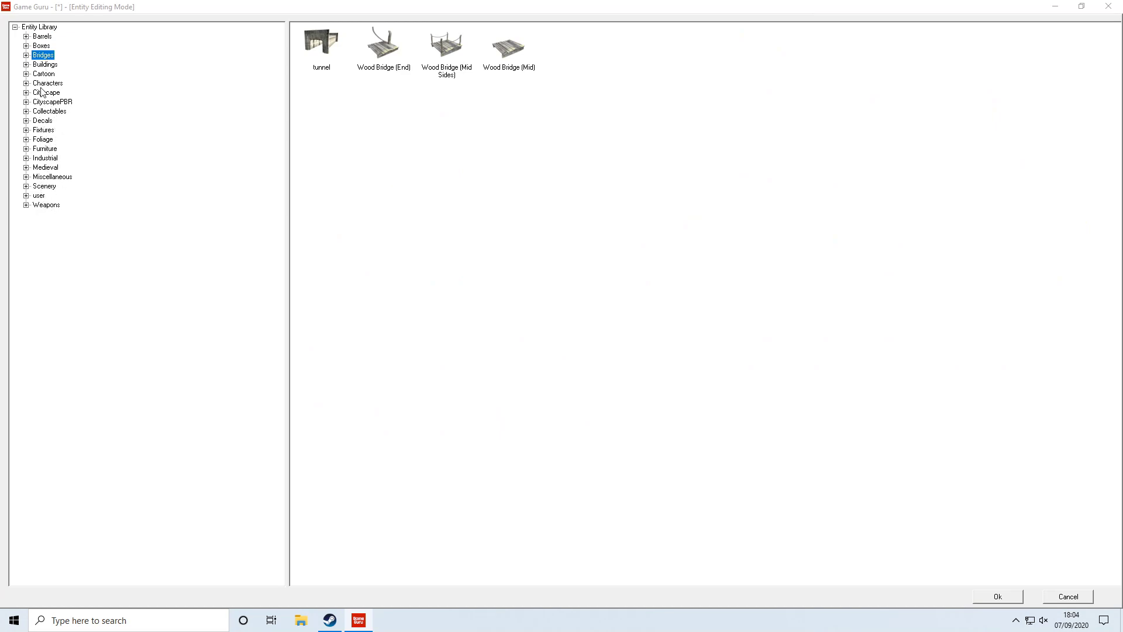
left_click(44, 38)
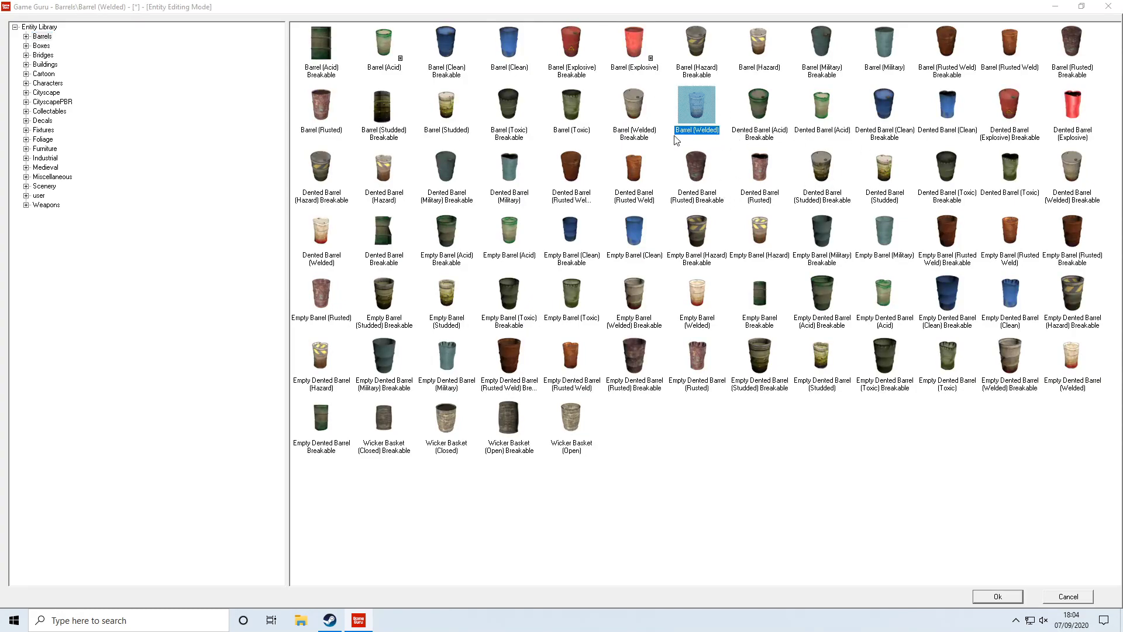
left_click(998, 596)
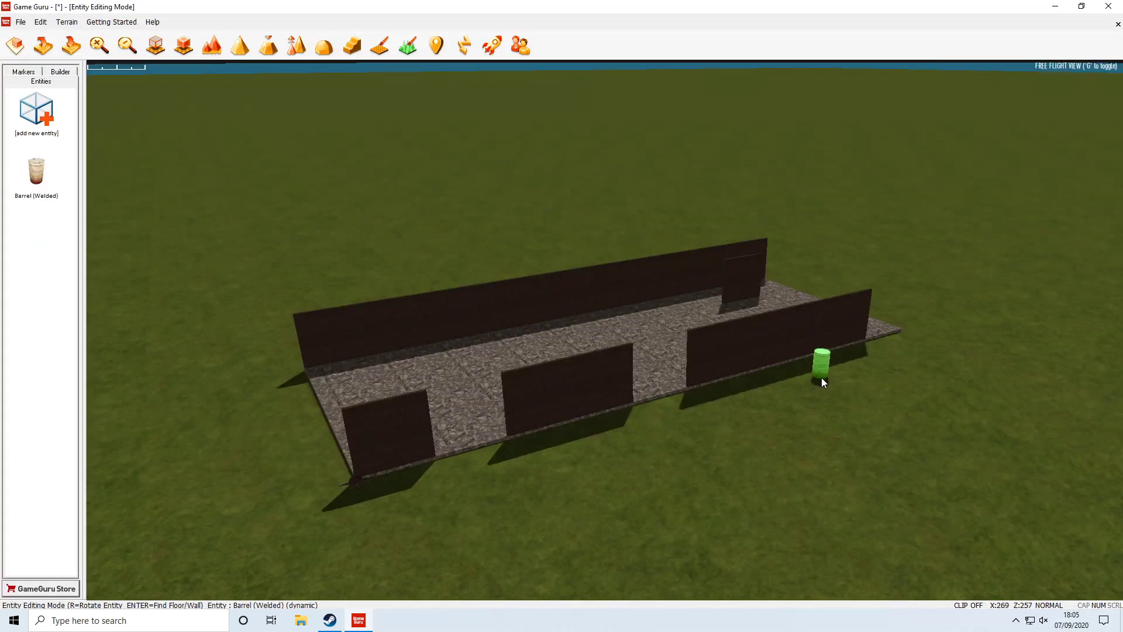
left_click(825, 379)
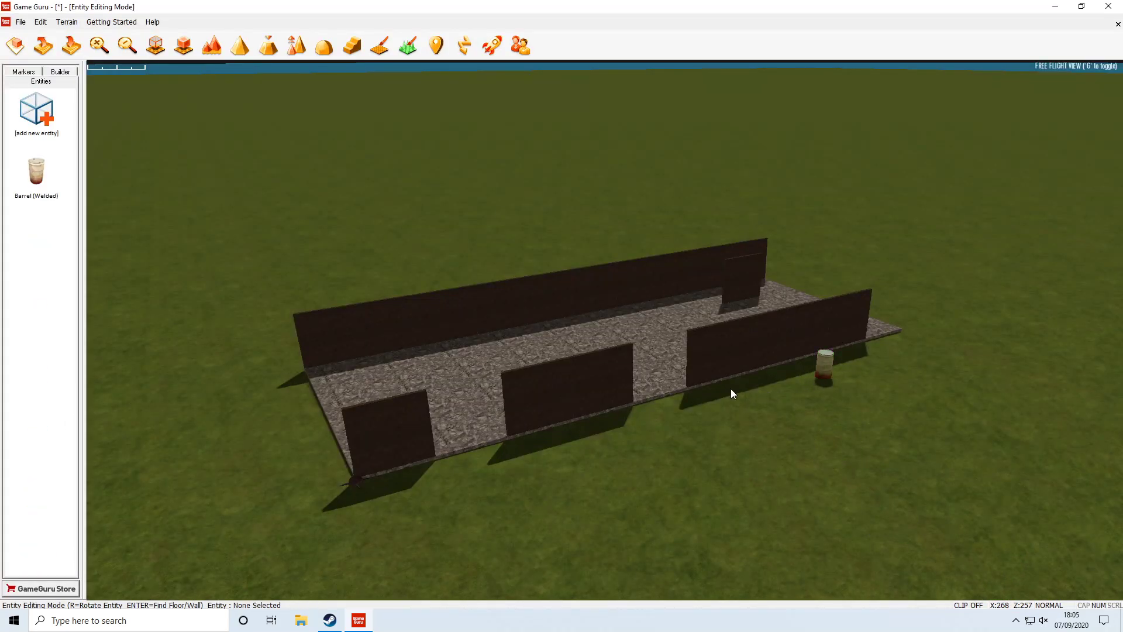
Place three more welded barrels on the grass, two outside the middle outer wall section and one outside the shortest section
left_click(36, 172)
left_click(602, 426)
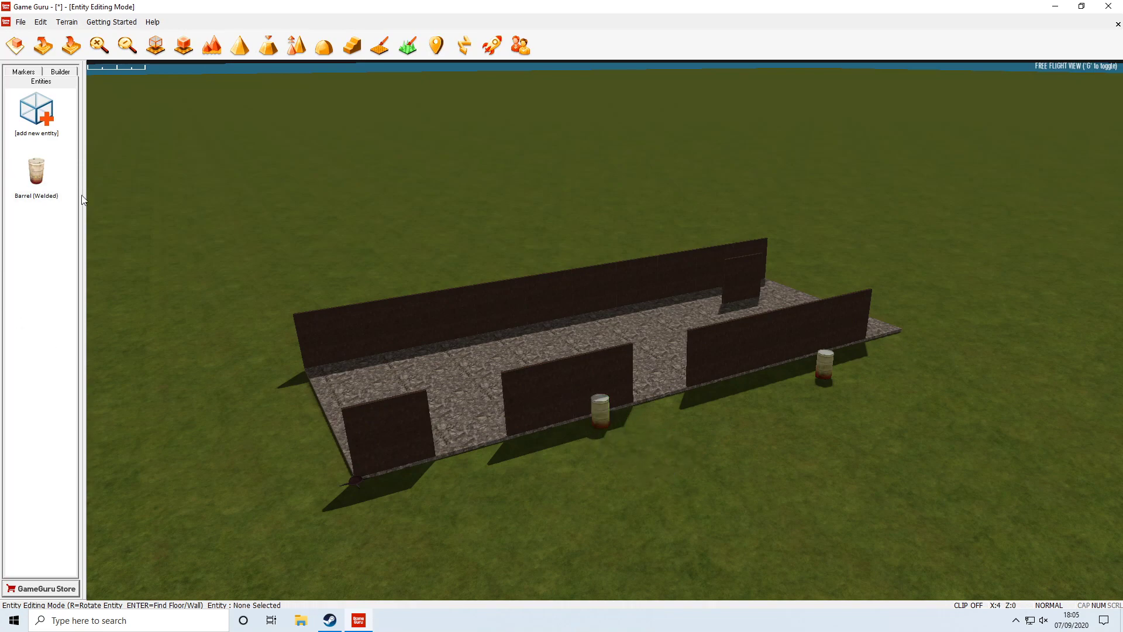
left_click(35, 195)
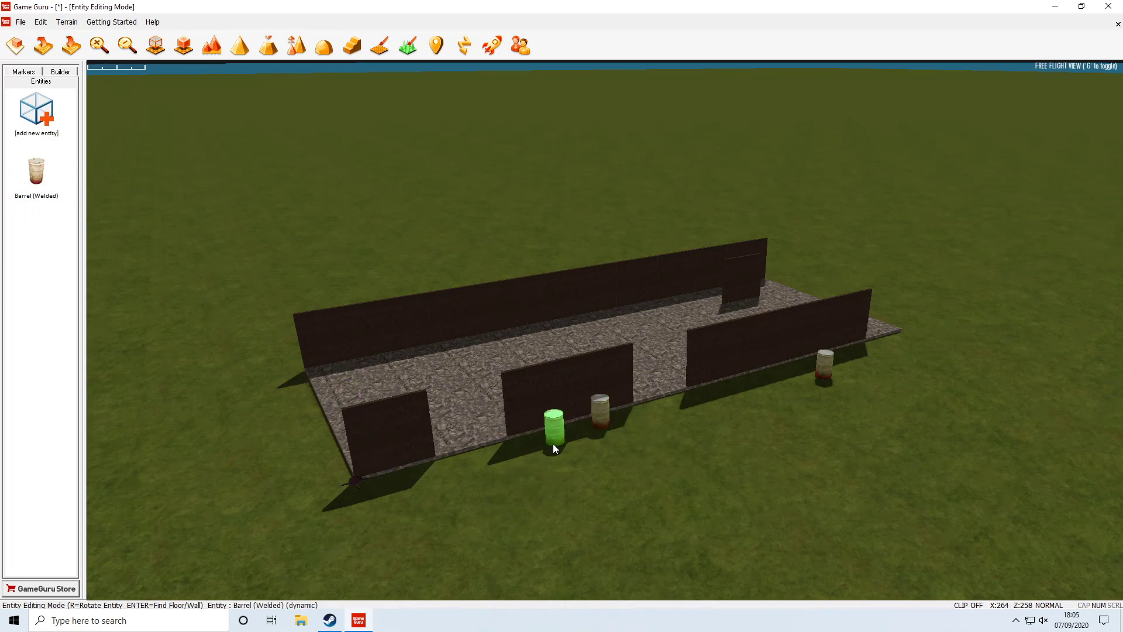
left_click(534, 445)
left_click(43, 175)
left_click(412, 487)
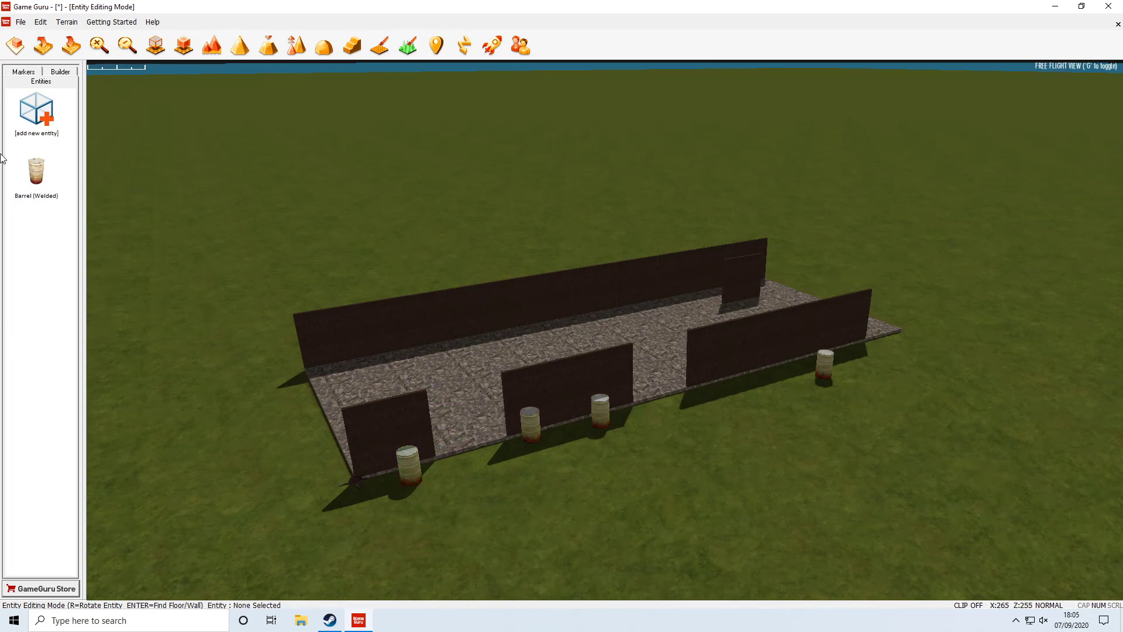
Add the Sword entity from the Weapons library category and place it on the grass in front of the structure
left_click(29, 115)
left_click(46, 206)
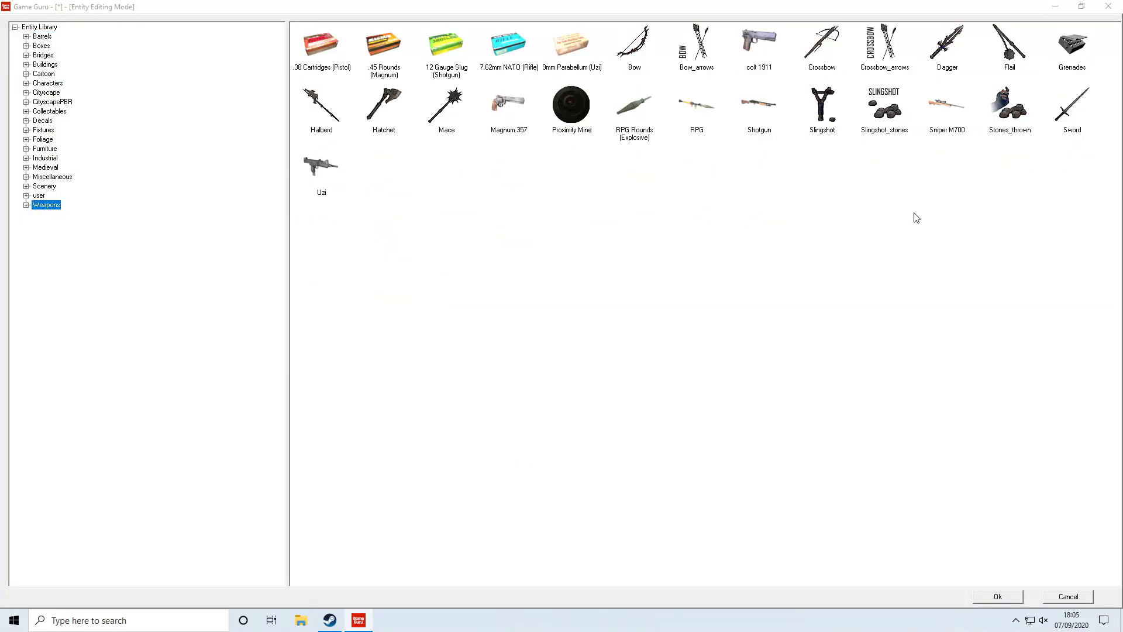
left_click(1074, 107)
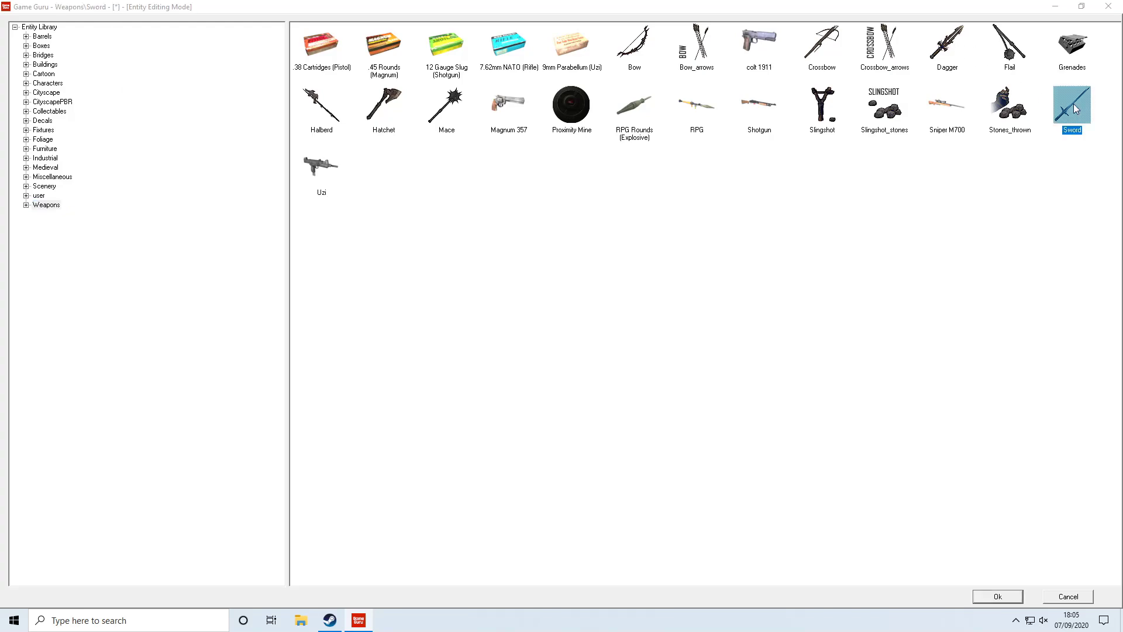
left_click(998, 596)
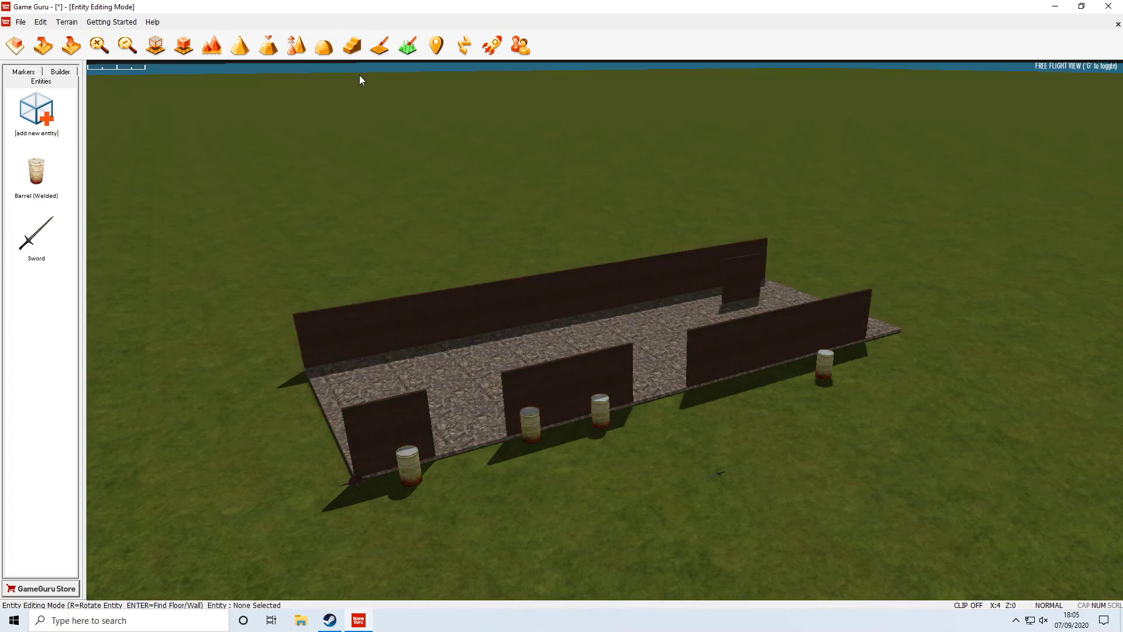
Test the level by walking to the sword, collecting it and crossing the stone floor, and return to the editor
left_click(491, 47)
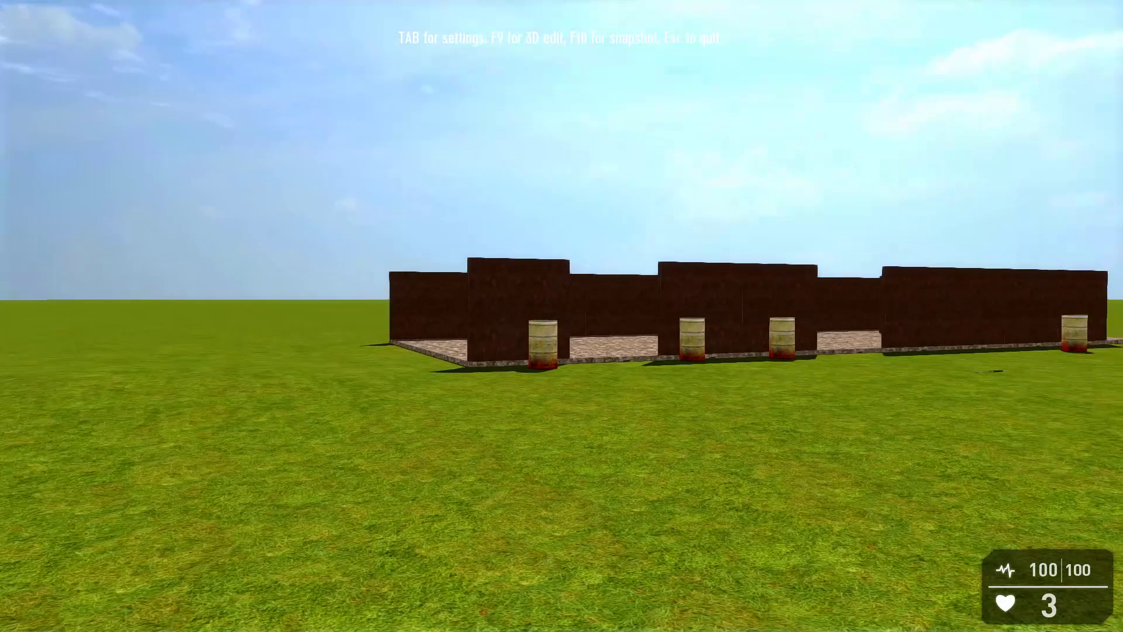
key("w")
key("w")
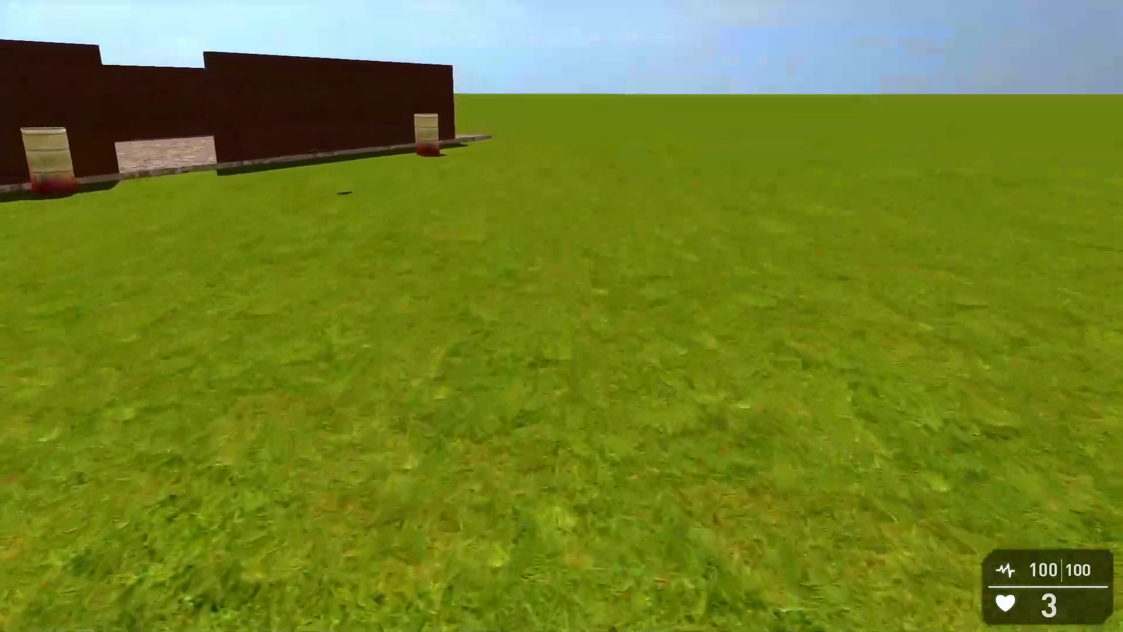
key("w")
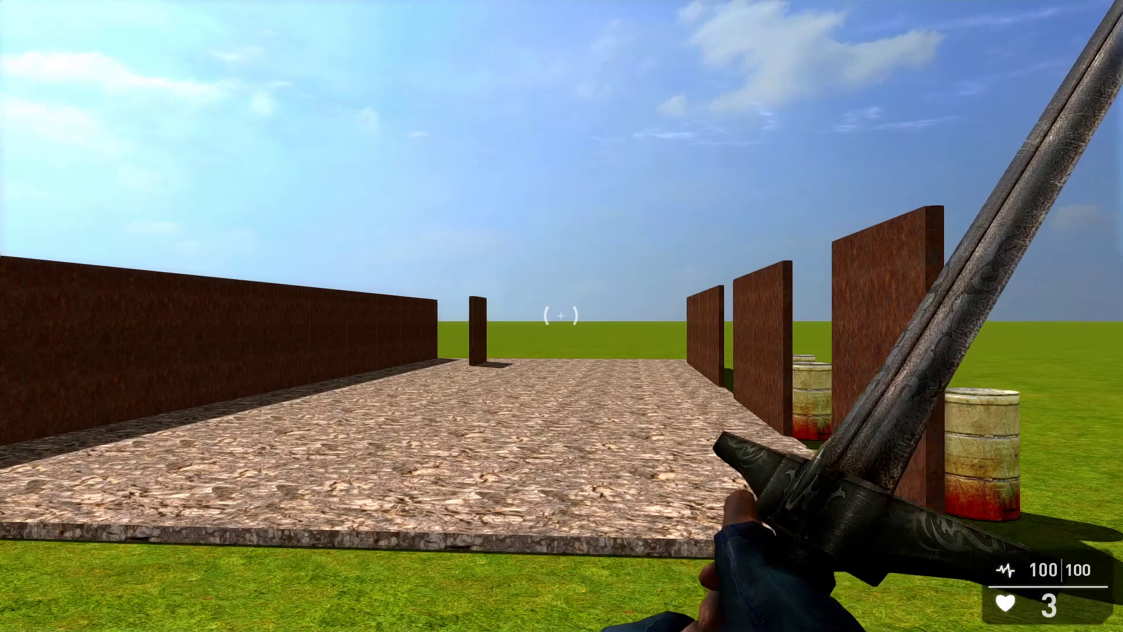
key("w")
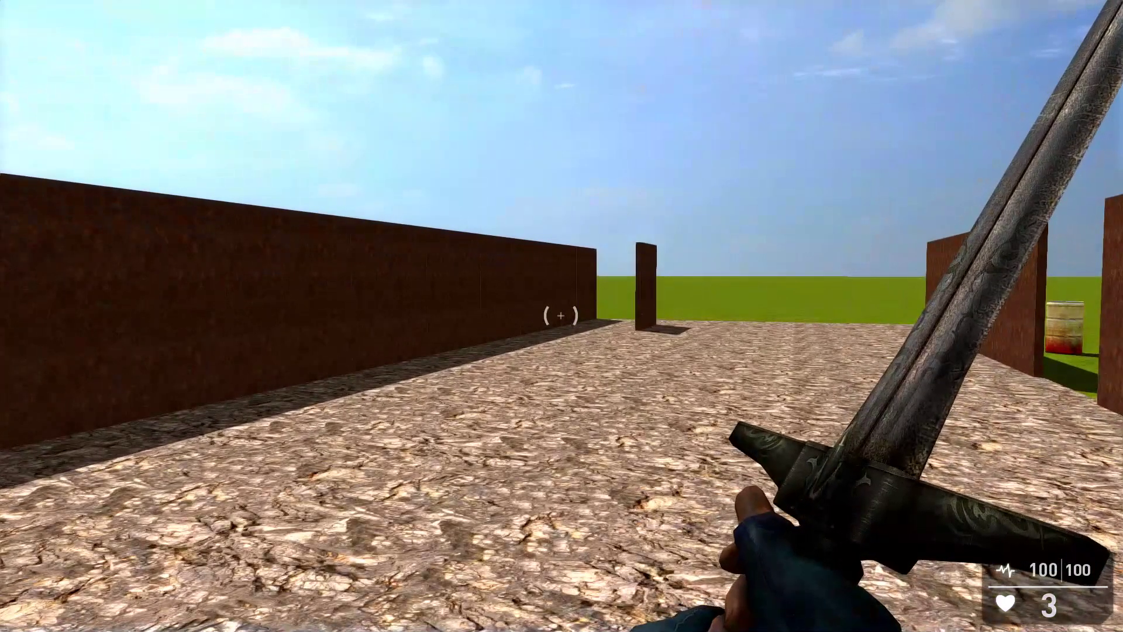
key("Escape")
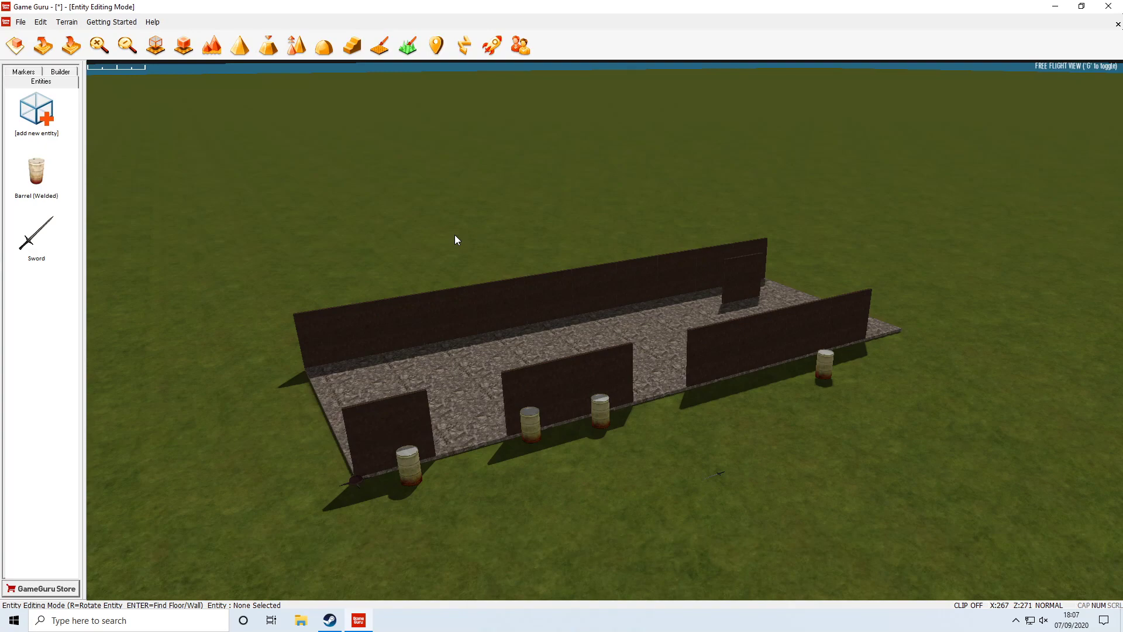
Add Banana Tree 02 (Animated) from the Foliage library category and place three trees on the grass around the structure
scroll(455, 234, "up", 5)
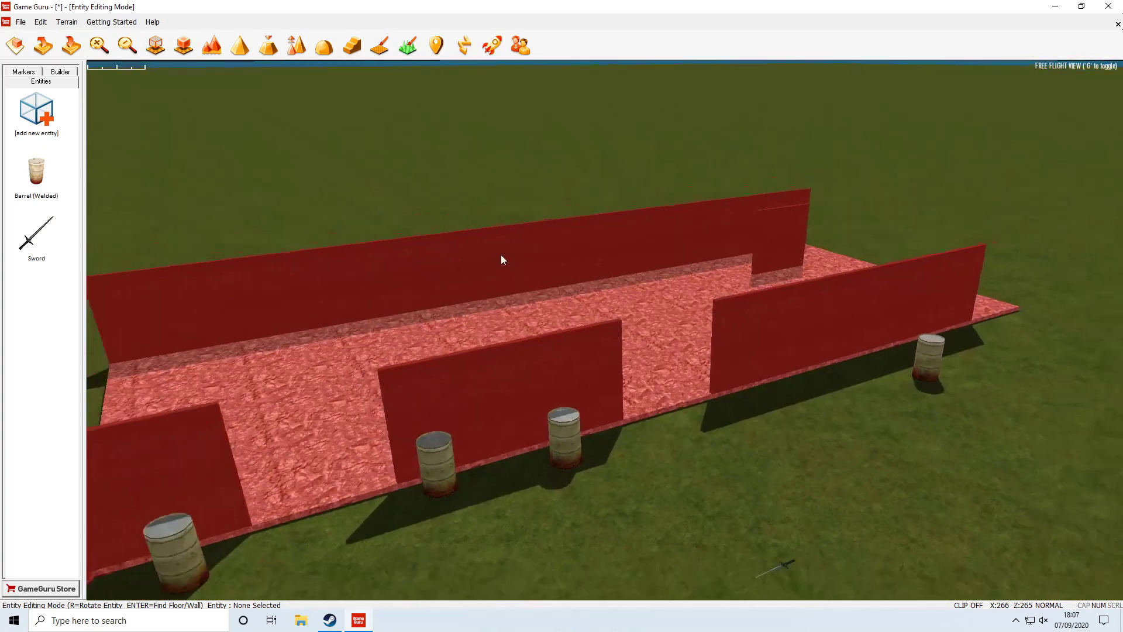
scroll(501, 258, "down", 5)
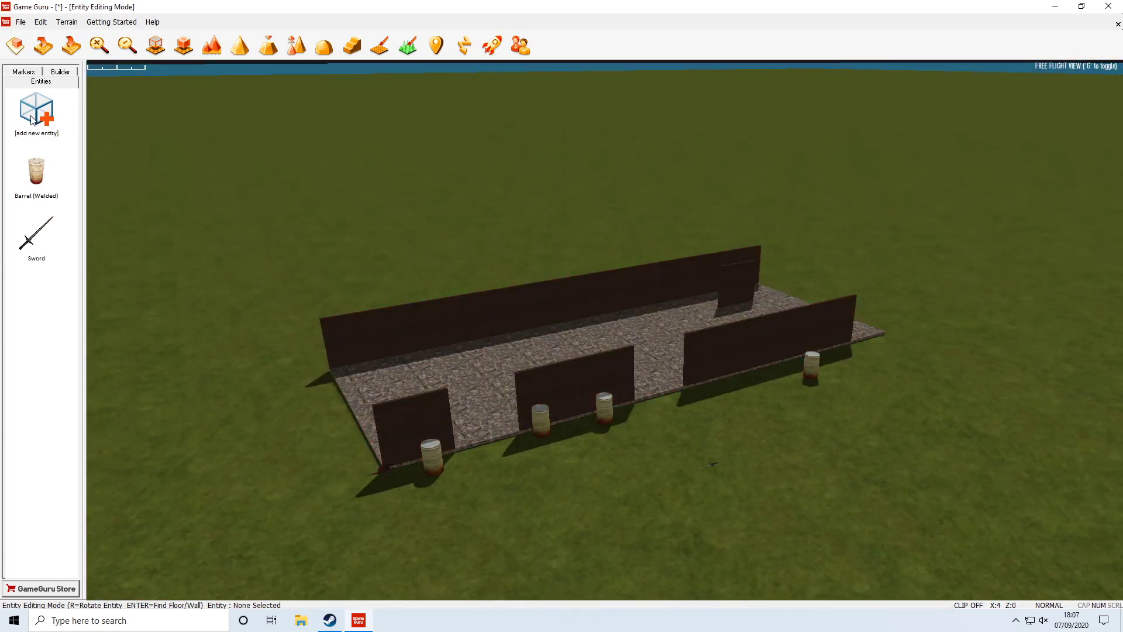
left_click(33, 117)
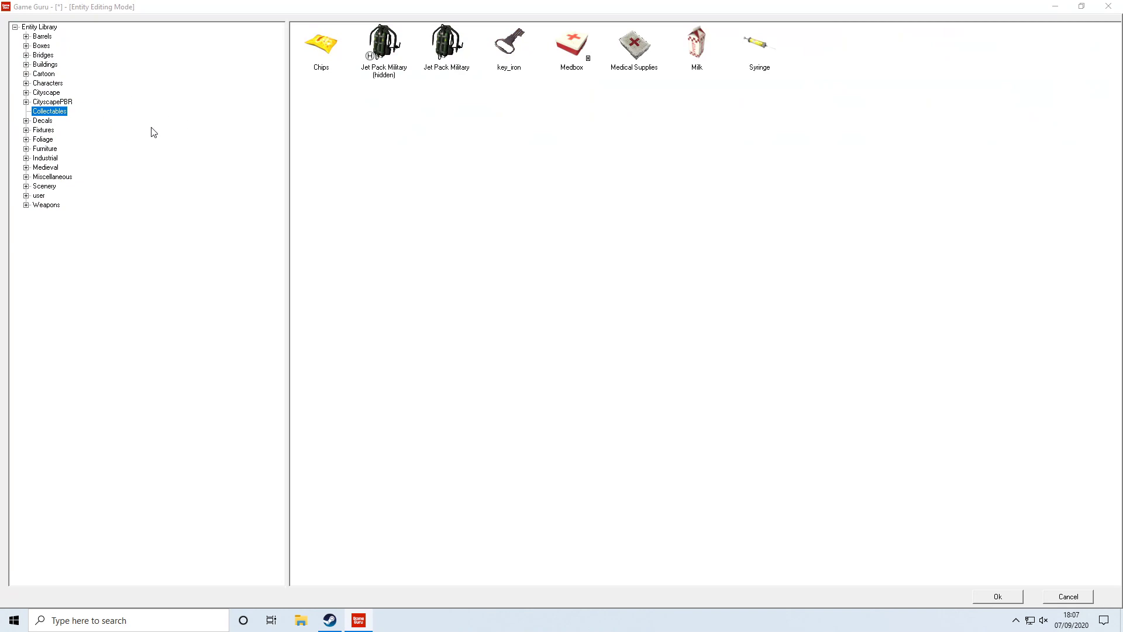
left_click(36, 37)
left_click(39, 55)
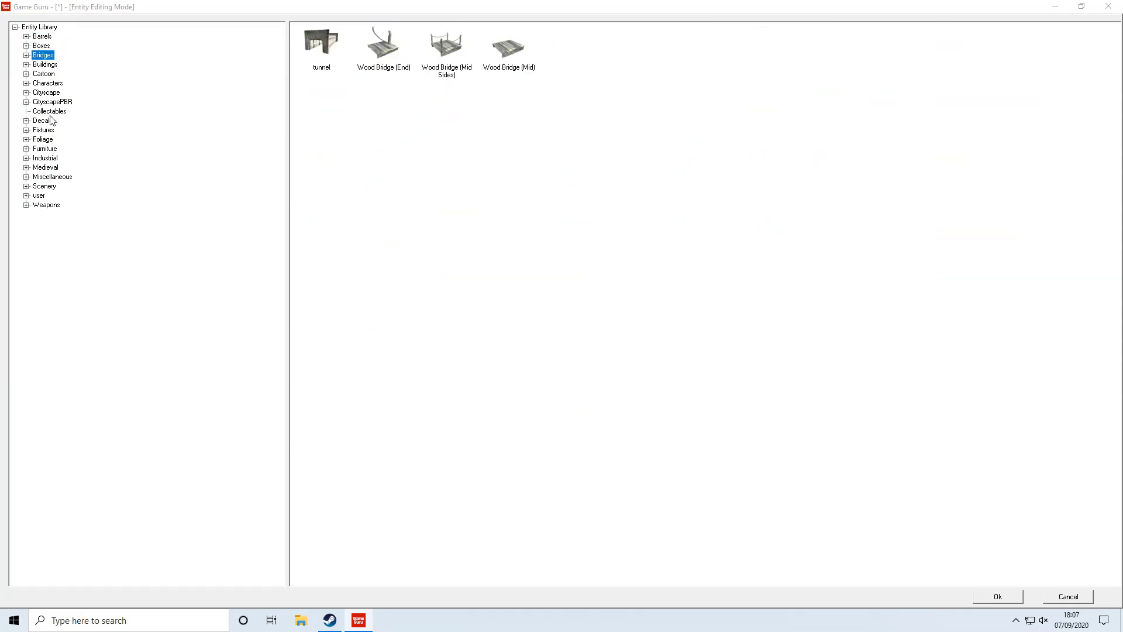
left_click(42, 140)
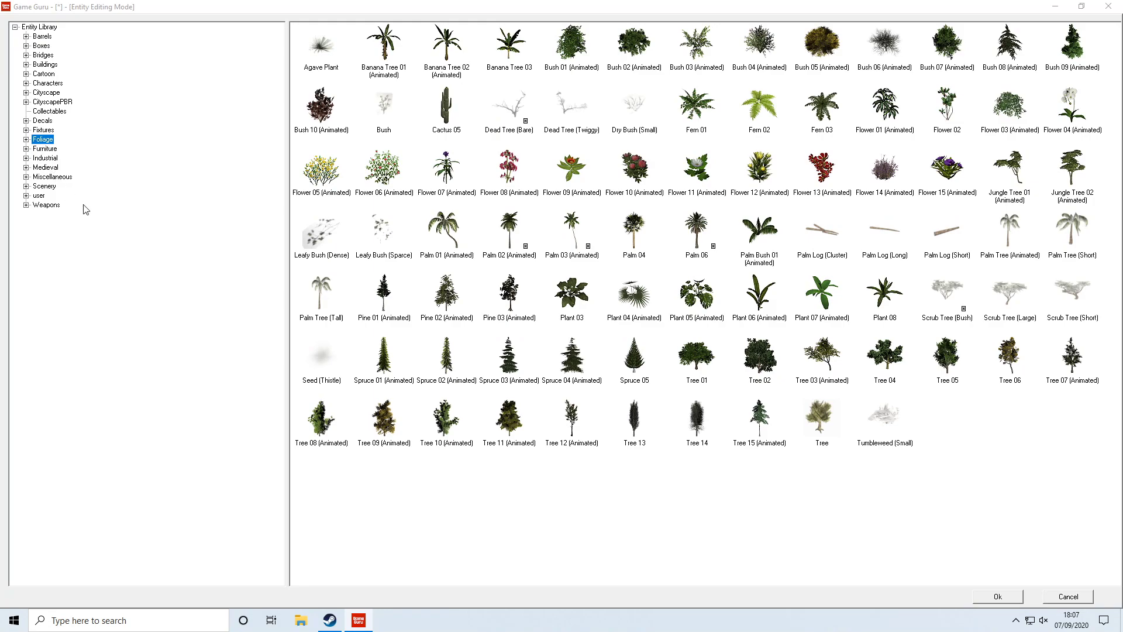
left_click(471, 55)
left_click(977, 596)
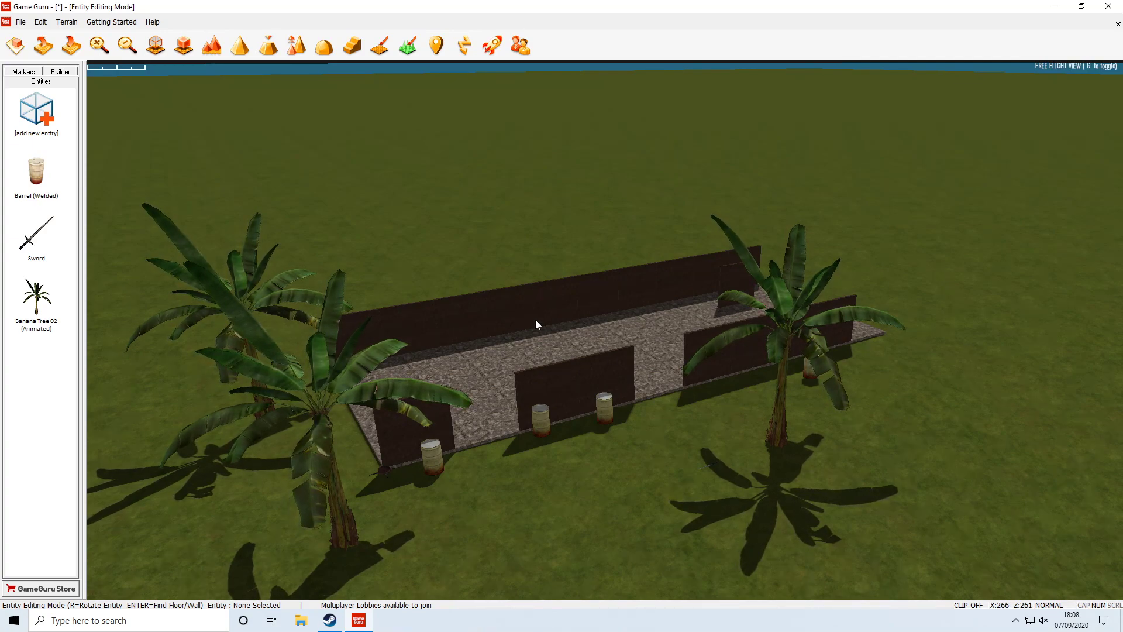
Examine the banana trees, barrels and walls from close up and from farther away
scroll(534, 321, "up", 3)
scroll(539, 319, "down", 5)
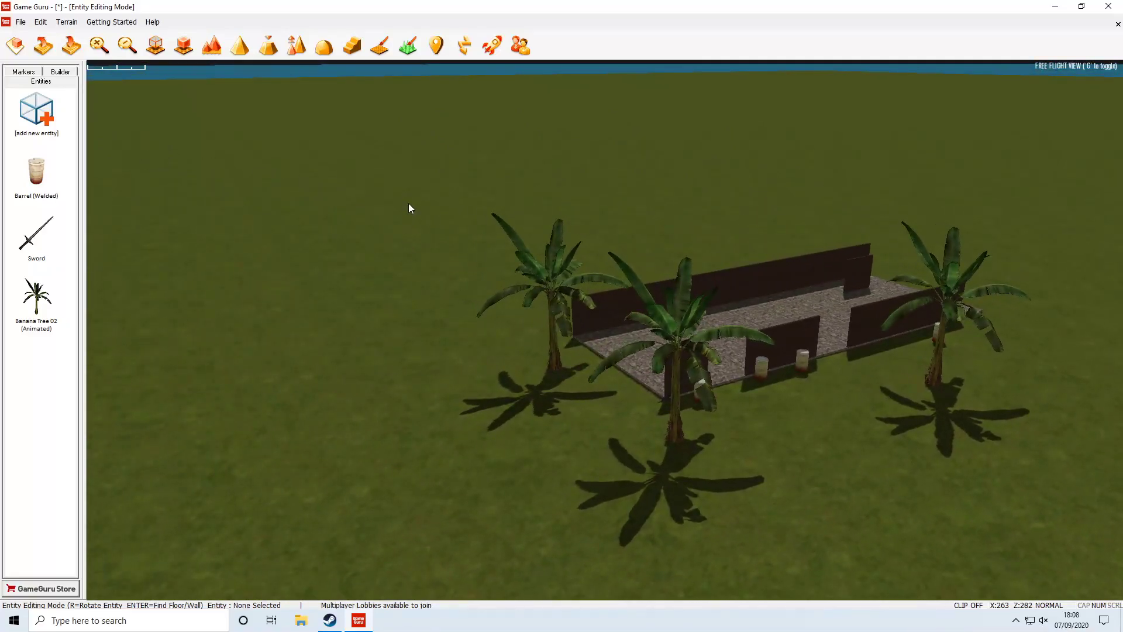
scroll(409, 202, "up", 3)
scroll(665, 284, "down", 3)
scroll(887, 278, "up", 3)
scroll(886, 278, "down", 3)
scroll(887, 278, "up", 4)
scroll(603, 212, "down", 3)
scroll(640, 265, "up", 3)
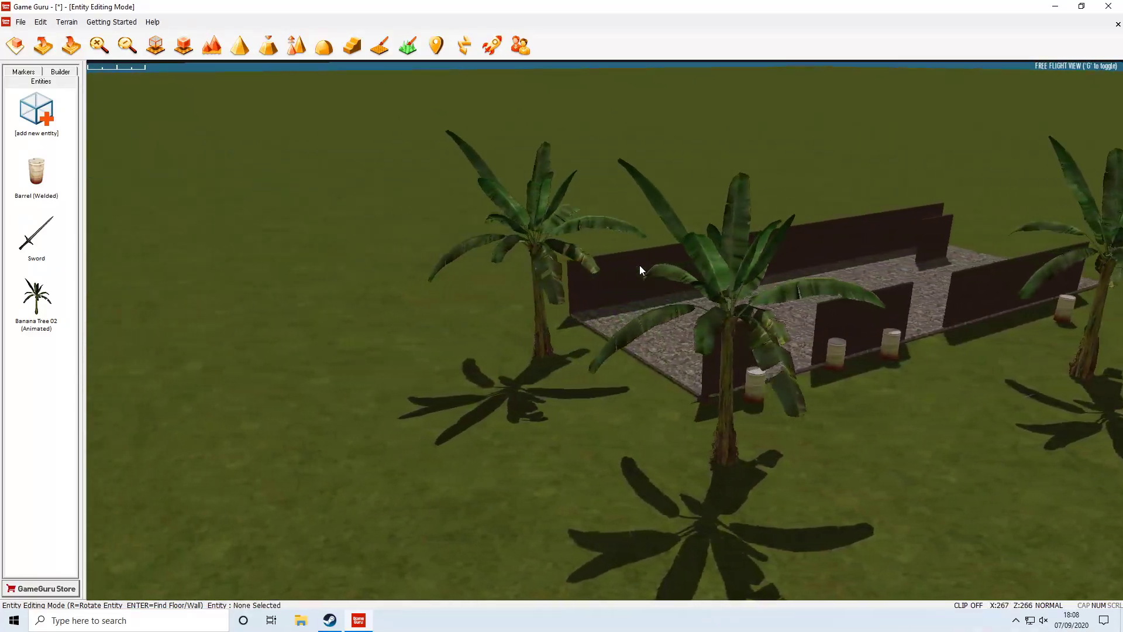
scroll(640, 264, "down", 3)
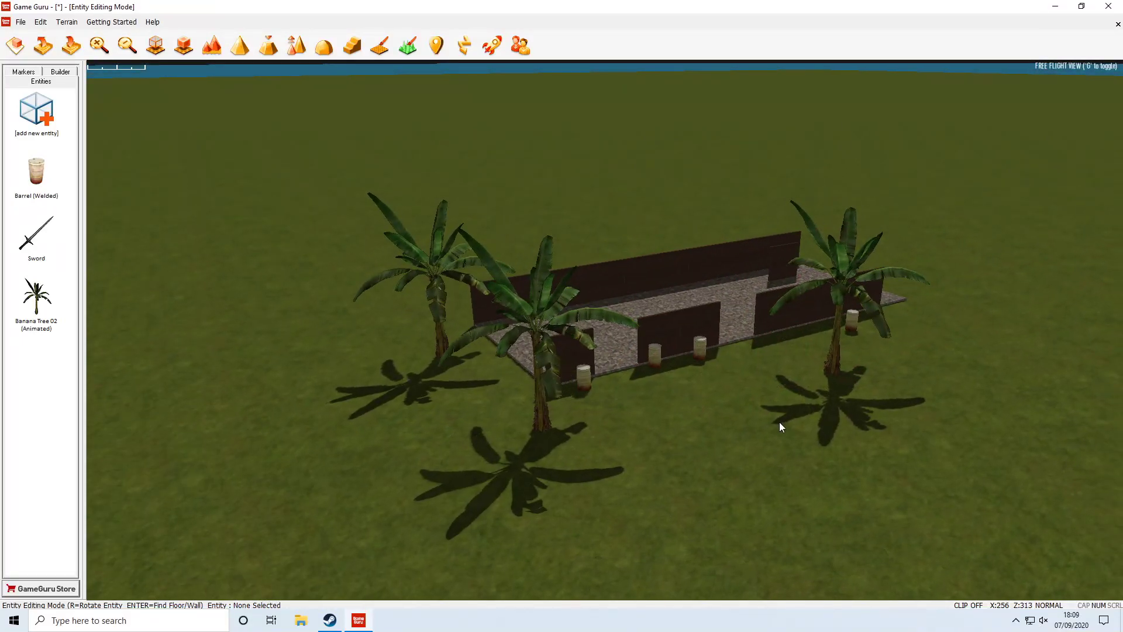
scroll(738, 393, "up", 8)
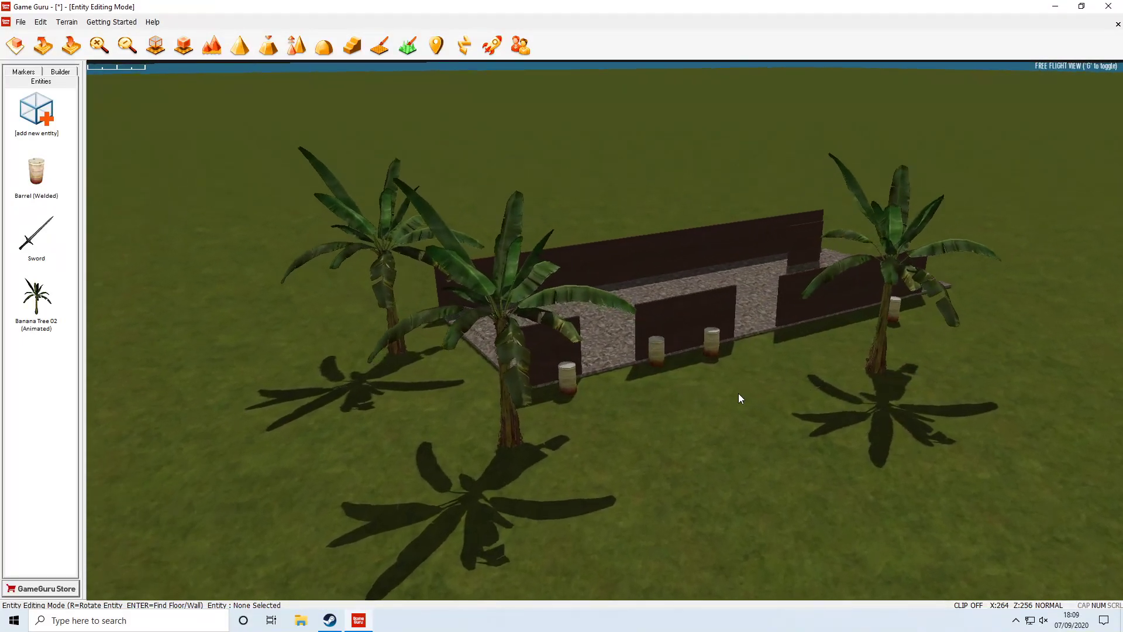
scroll(852, 392, "down", 8)
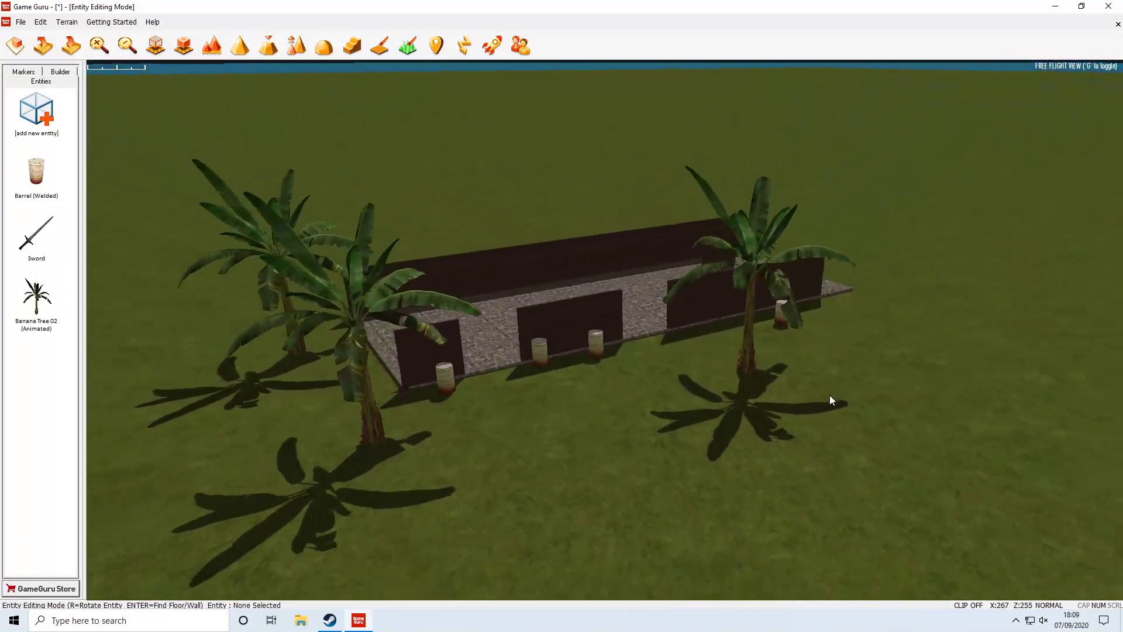
Survey the level from one end of the structure to the other, checking the surroundings of the walls and trees
key("w")
key("a")
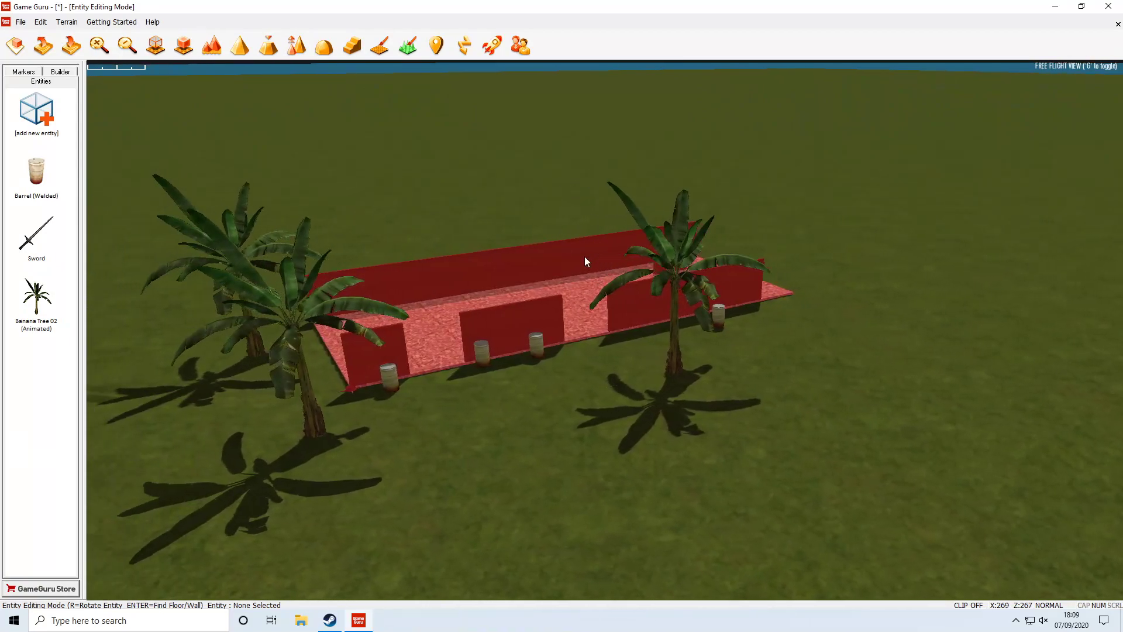
key("d")
key("a")
left_click(696, 278)
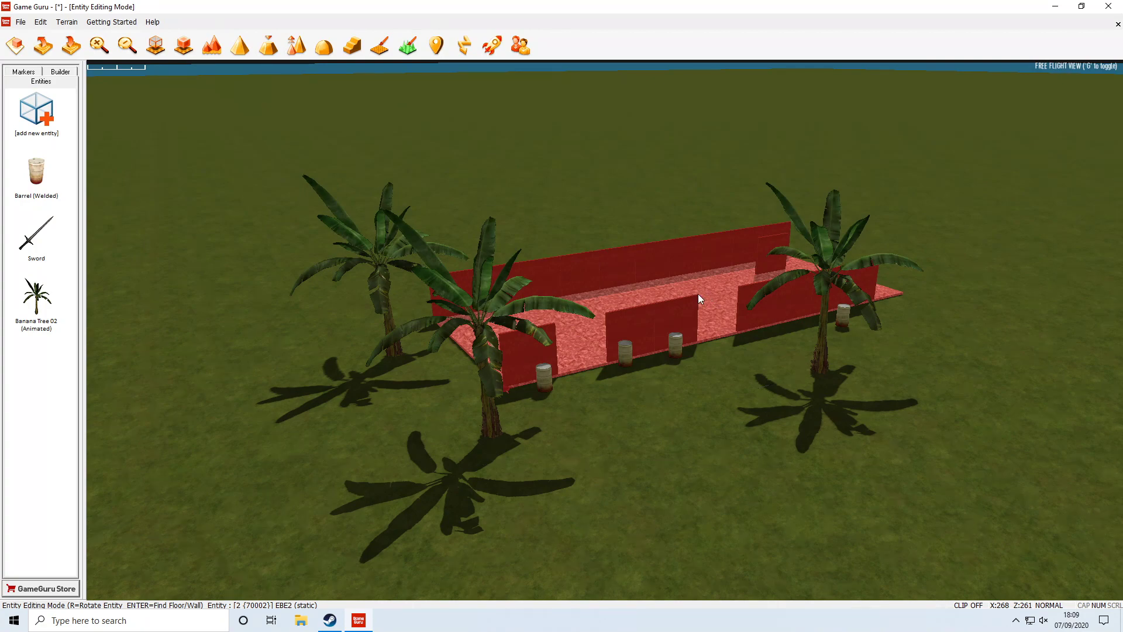
left_click(798, 416)
key("d")
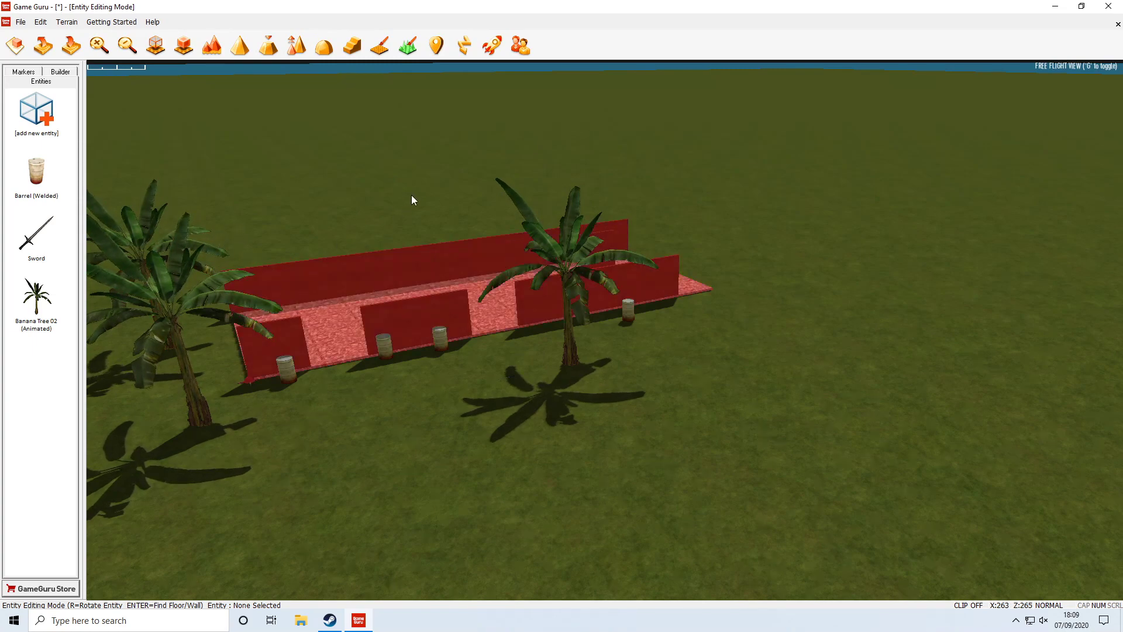
key("a")
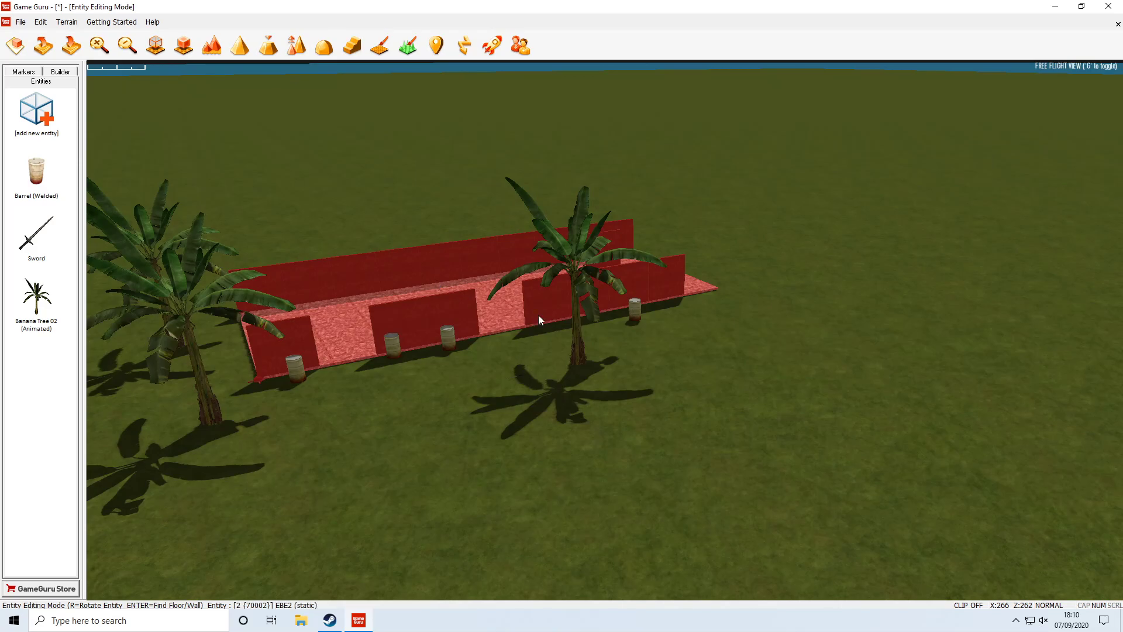
key("a")
key("a")
key("w")
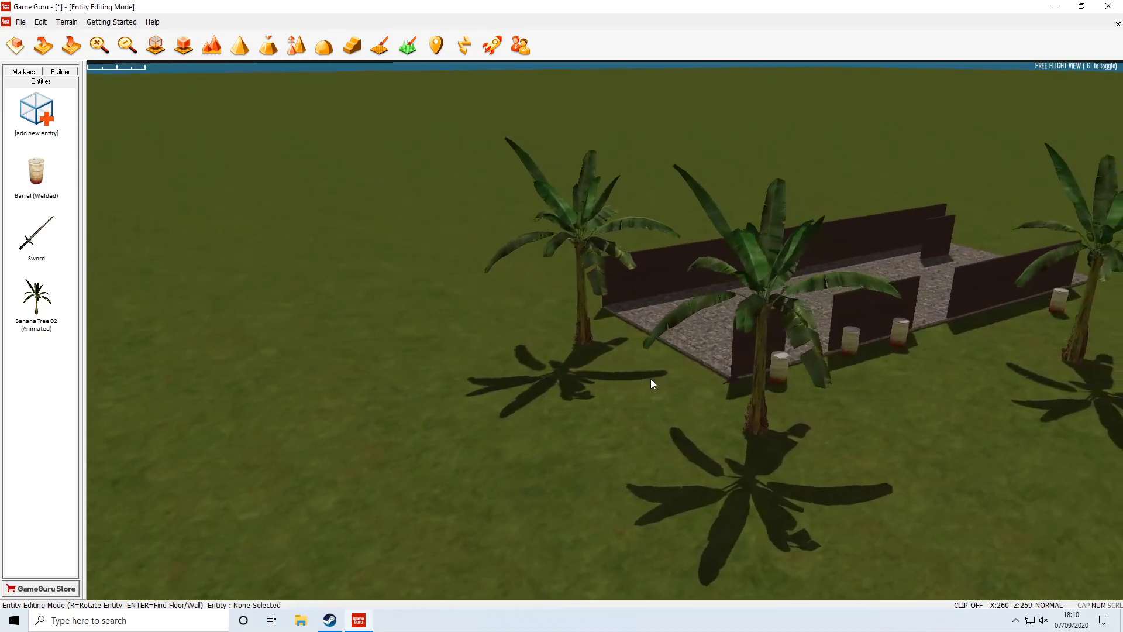
key("w")
key("s")
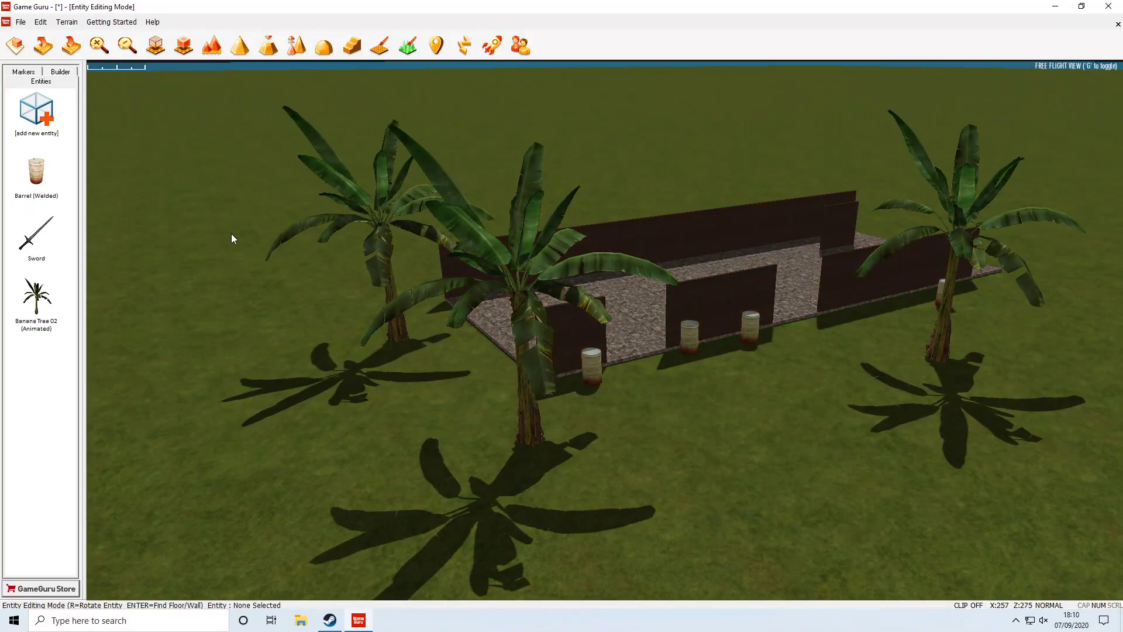
key("d")
key("s")
key("s")
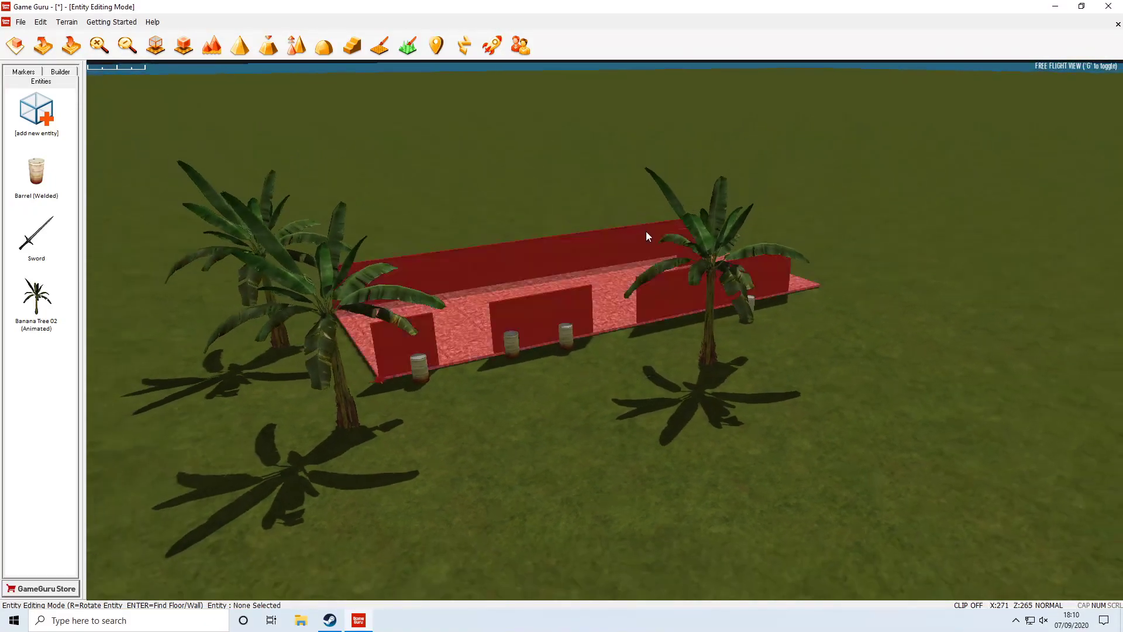
key("w")
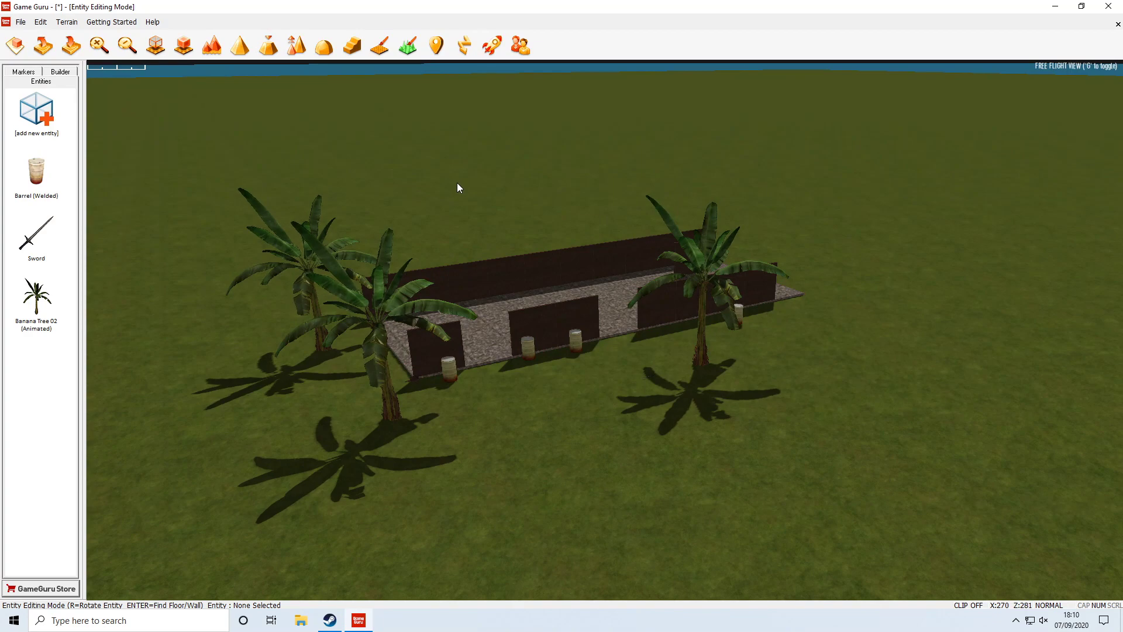
key("s")
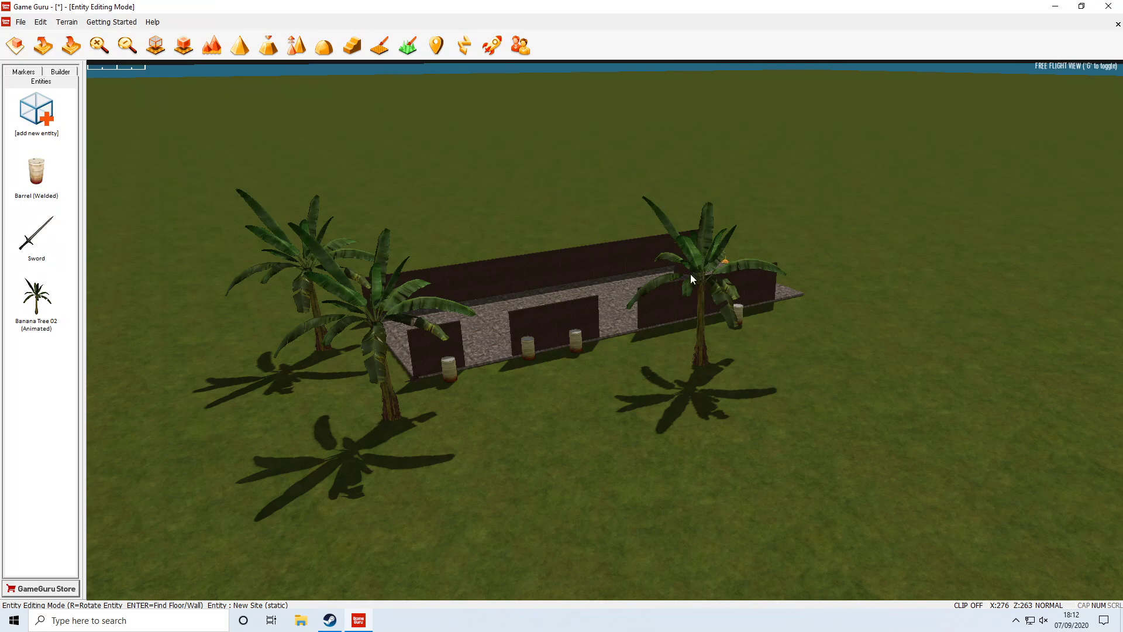
Switch to Steam and browse the store's GameGuru search results as far as the preview of the GameGuru Expansion Pack
left_click(330, 620)
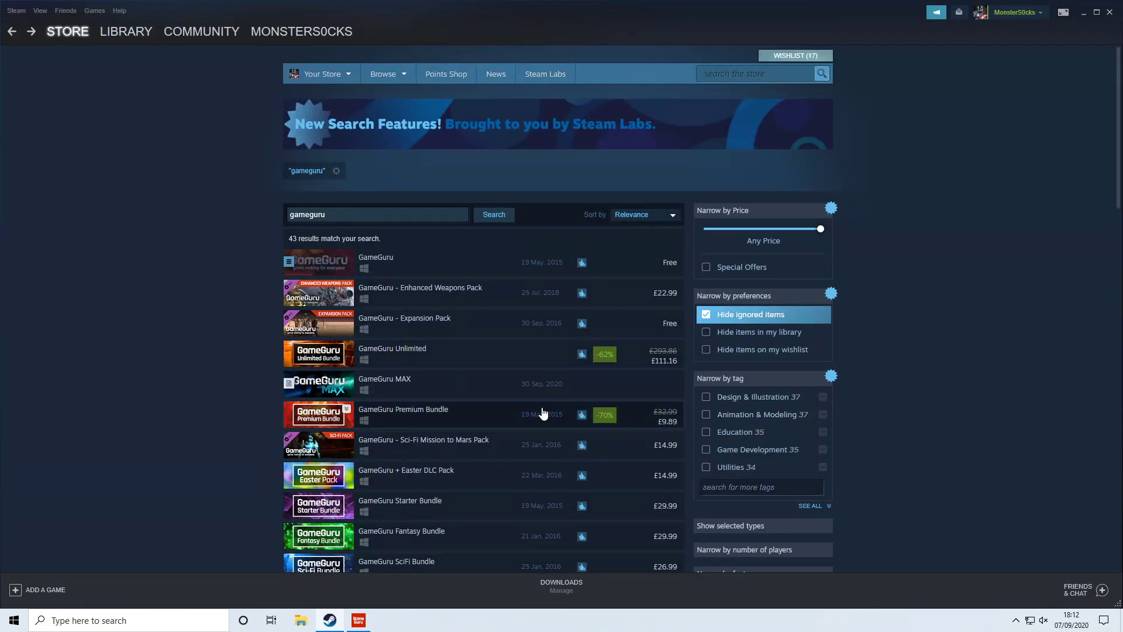
scroll(559, 451, "down", 1)
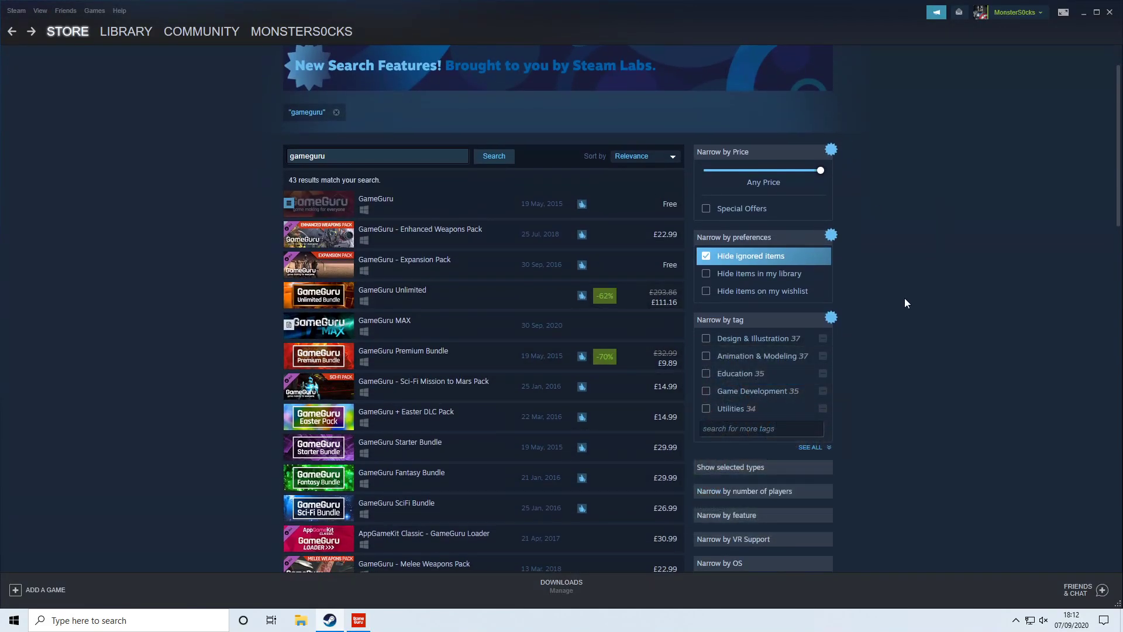
scroll(907, 300, "down", 2)
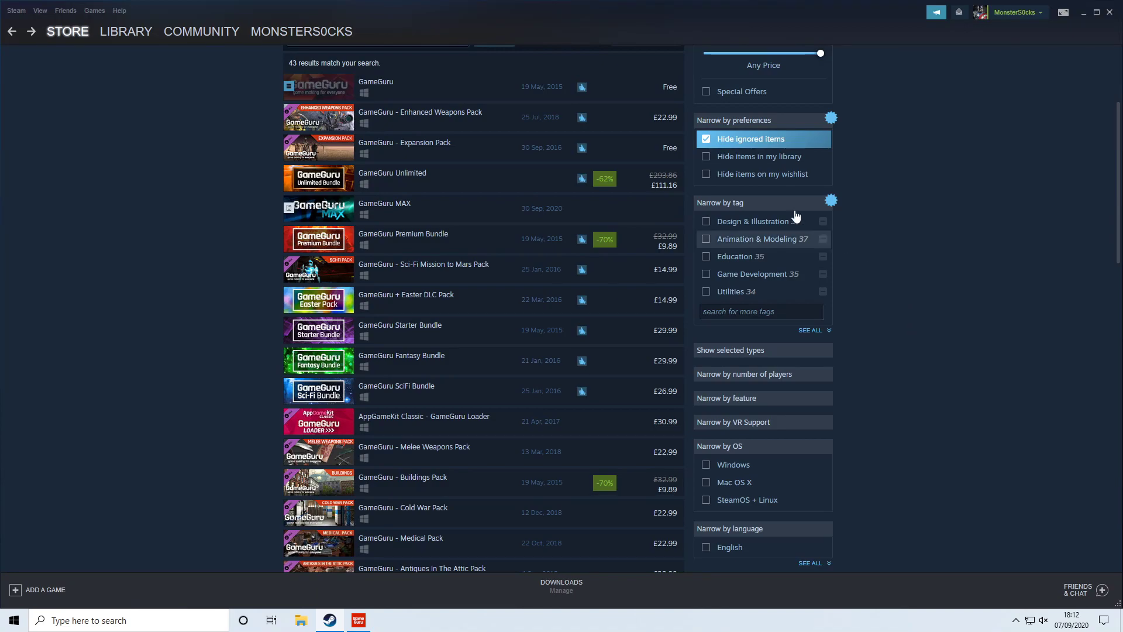
mouse_move(479, 151)
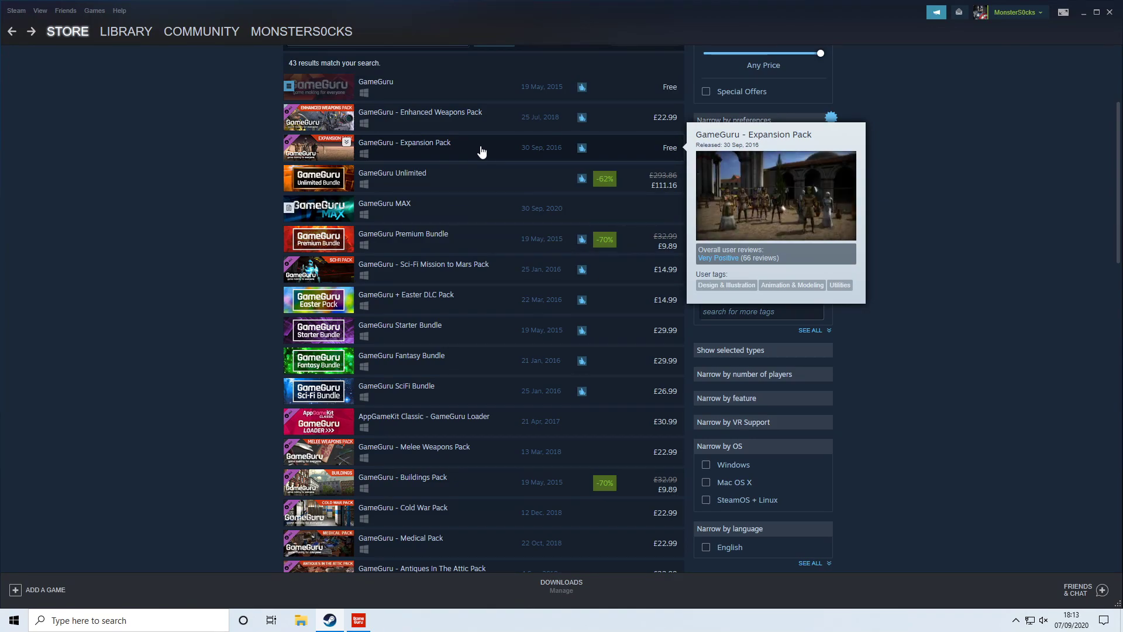
Examine the remaining GameGuru add-on packs in the store results, from the Premium Bundle past the Medical Pack to the Walled Garden Pack
scroll(921, 257, "down", 2)
scroll(930, 292, "down", 1)
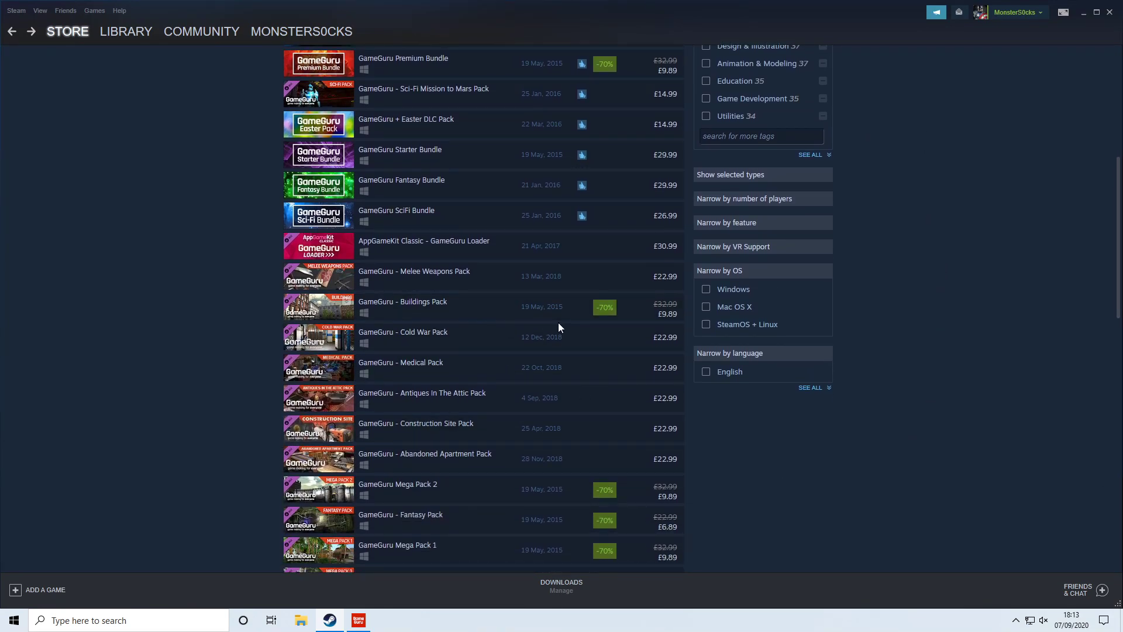
mouse_move(503, 346)
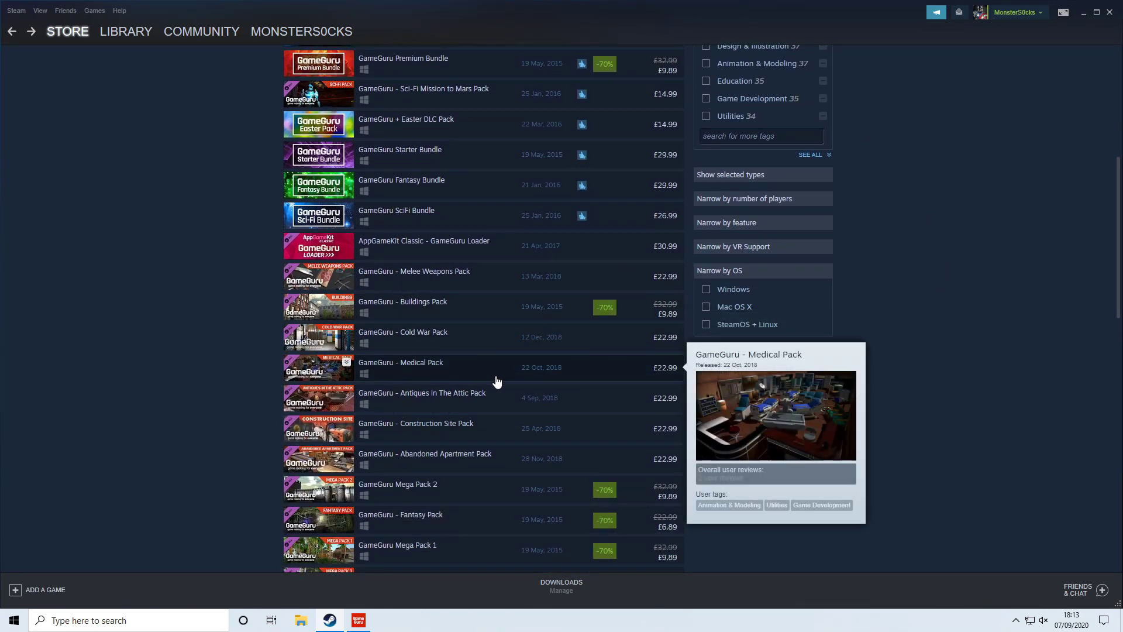
scroll(495, 383, "down", 2)
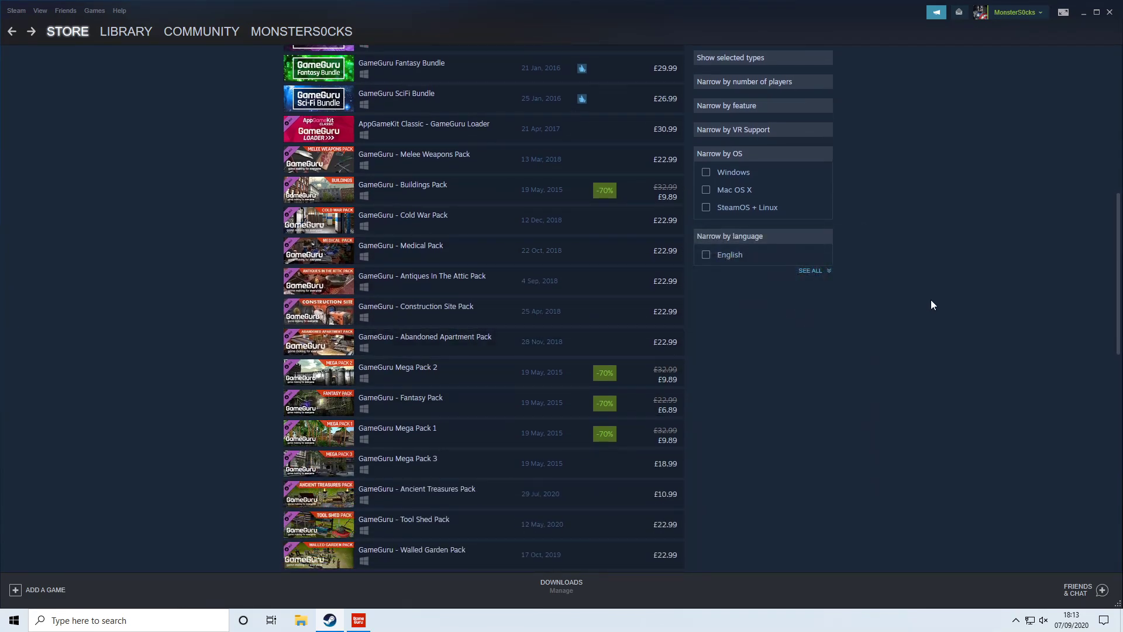
scroll(875, 381, "down", 2)
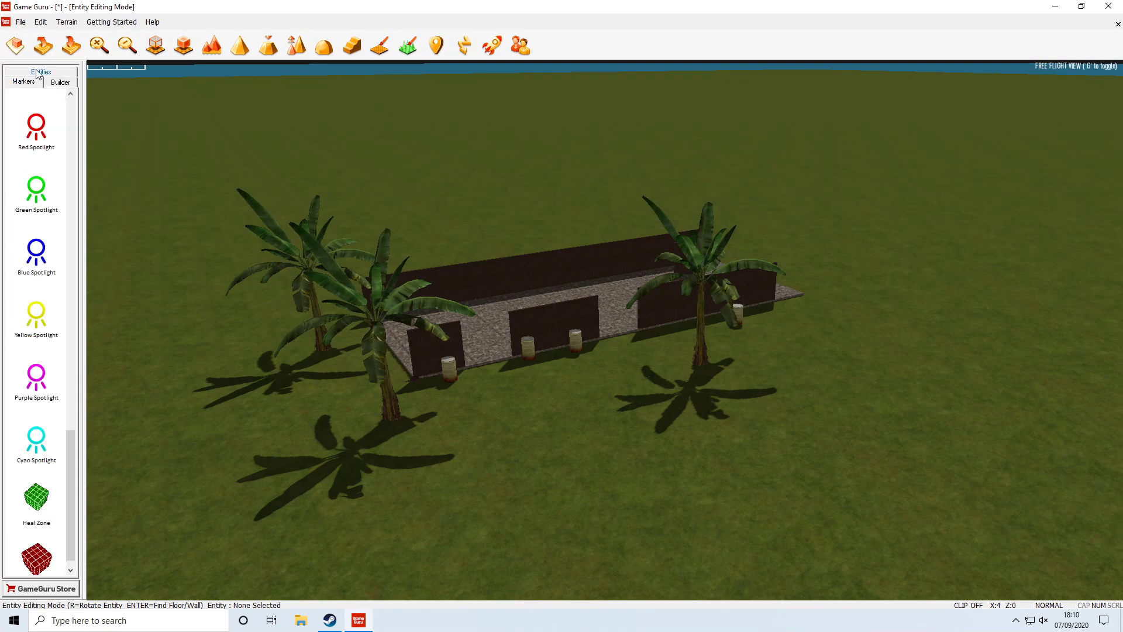
Return to the GameGuru editor and compare the available markers with the builder shapes, finishing on the markers beginning with Player Start
scroll(39, 366, "up", 10)
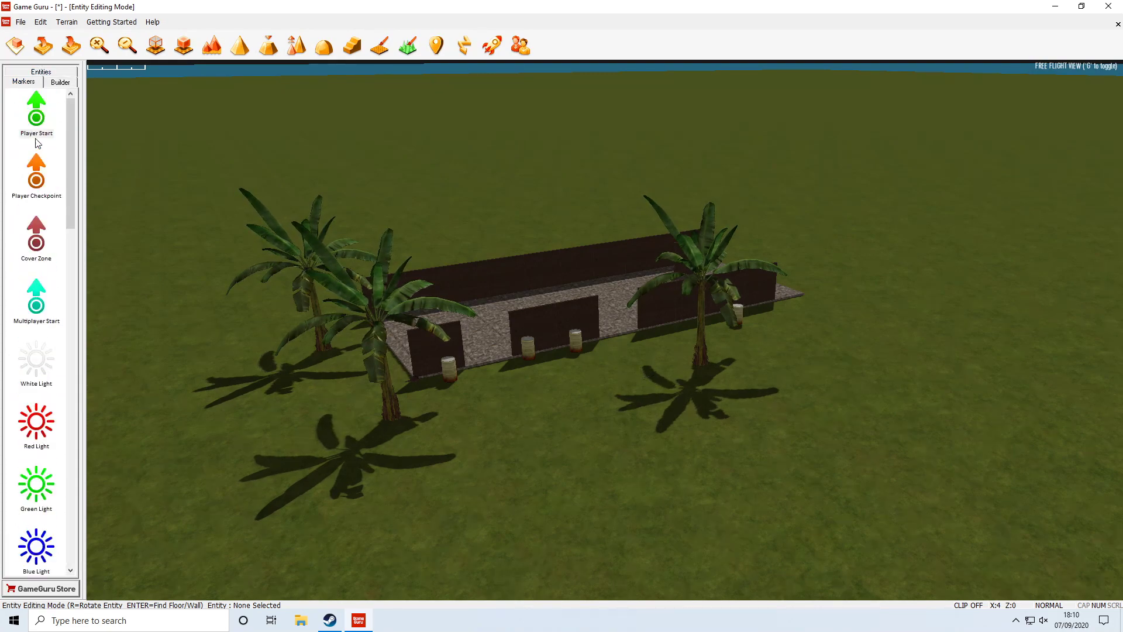
left_click(60, 82)
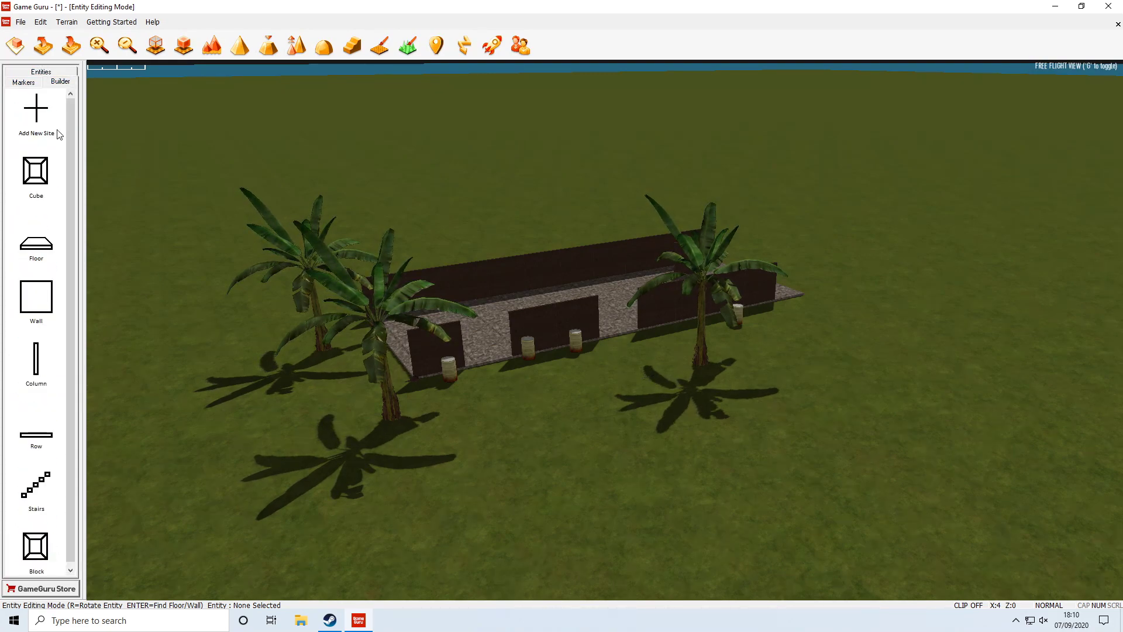
left_click(23, 82)
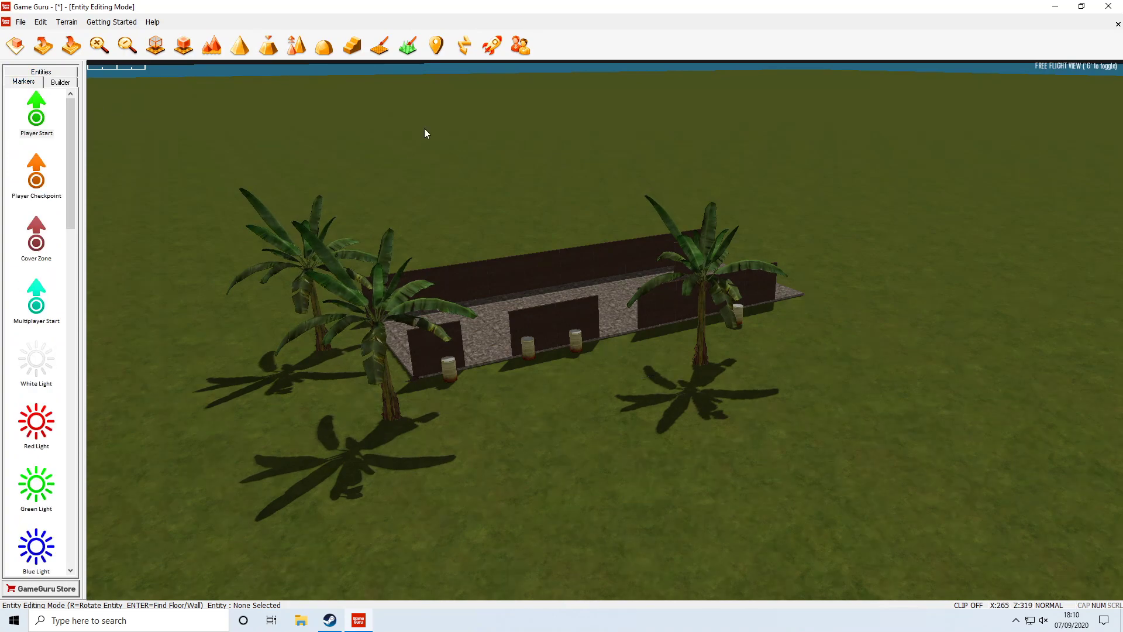